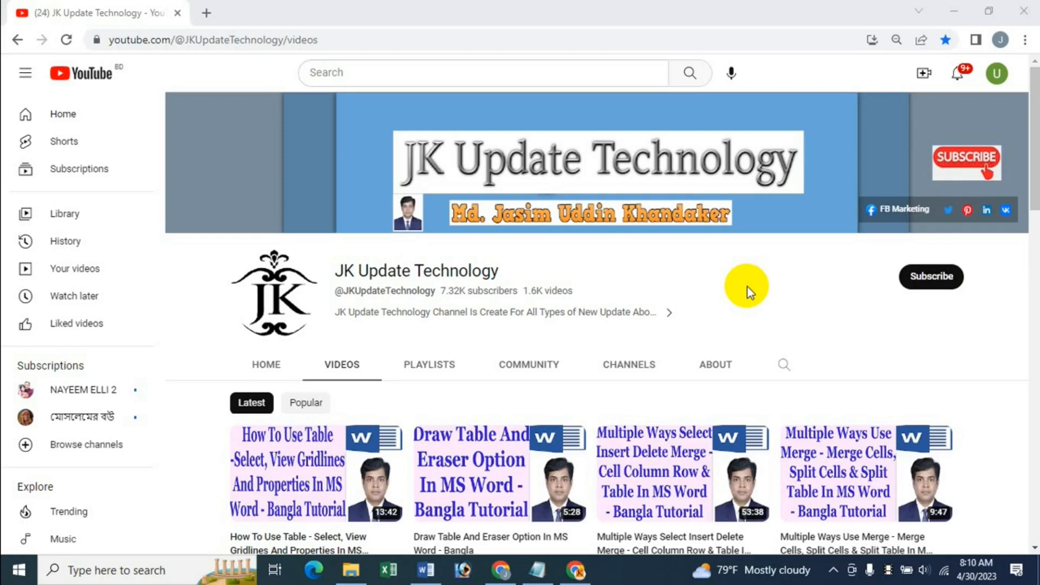
Switch to the Table Data document in Word and show the layout tools for the product table.
{"action": "left_click", "coordinate": [426, 570]}
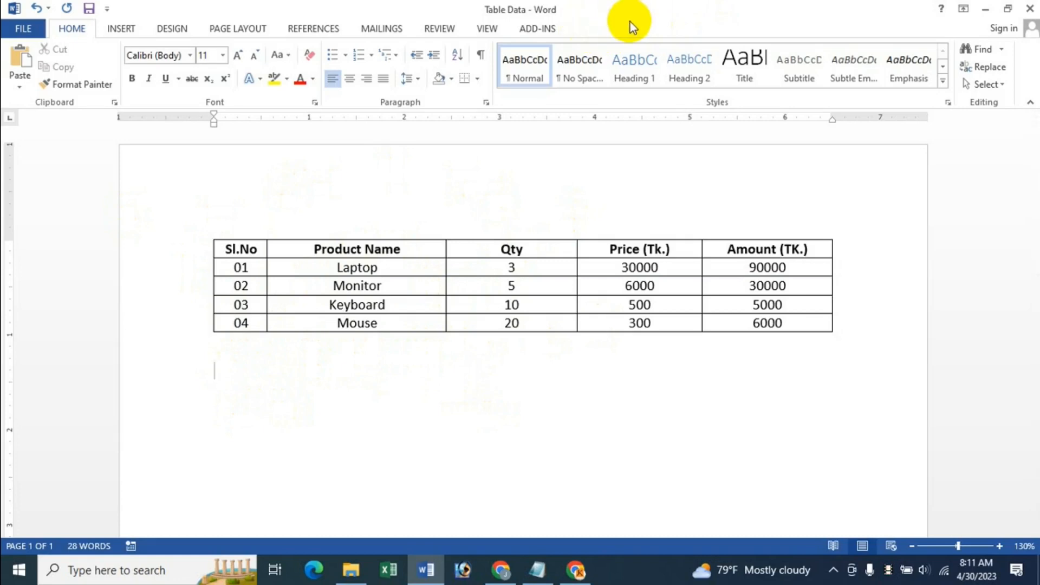
{"action": "left_click", "coordinate": [401, 287]}
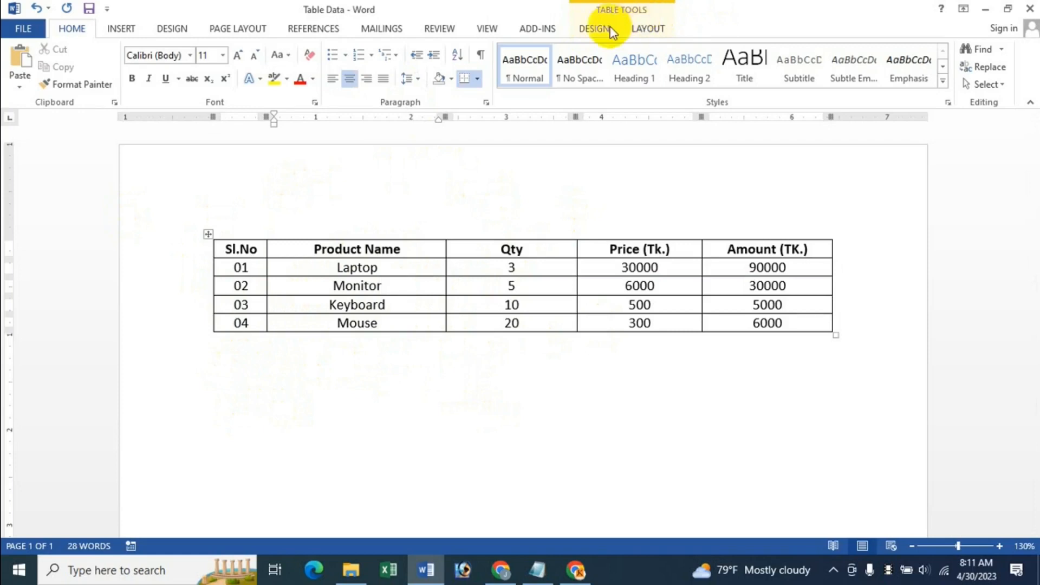
{"action": "left_click", "coordinate": [649, 32]}
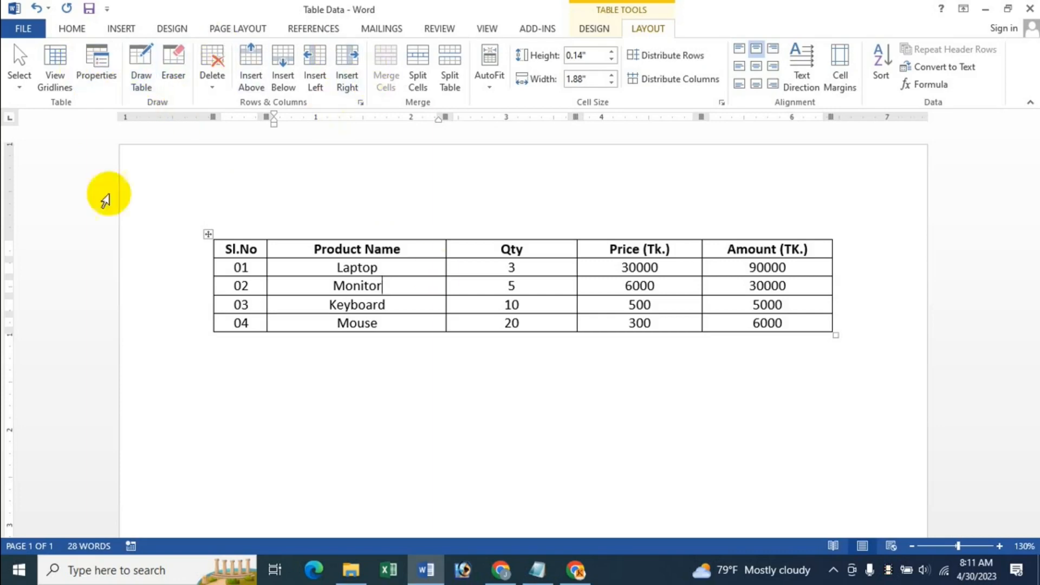
{"action": "left_click", "coordinate": [501, 570]}
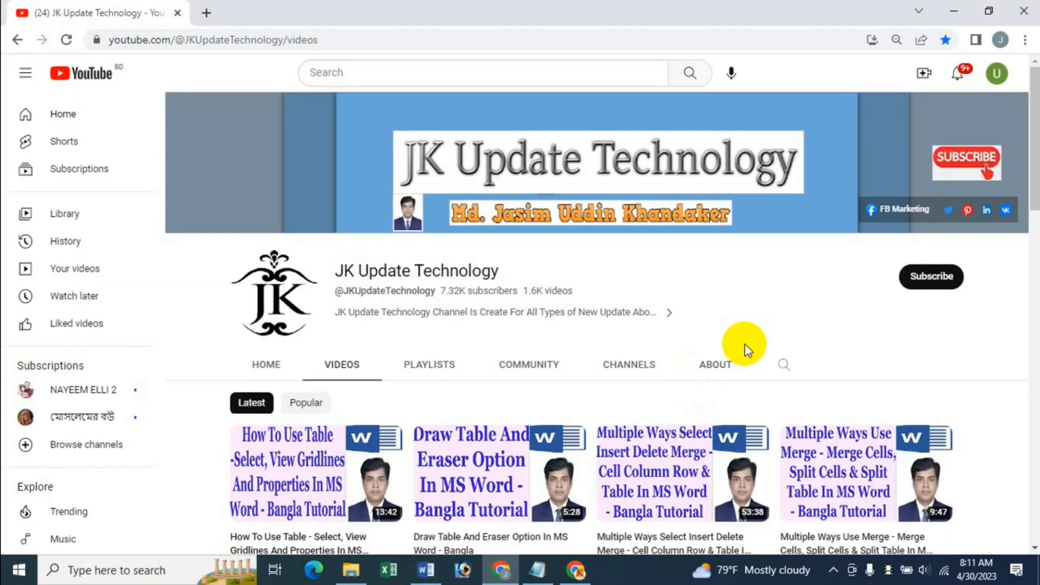
{"action": "scroll", "coordinate": [738, 347], "scroll_direction": "down", "scroll_amount": 4}
{"action": "scroll", "coordinate": [738, 349], "scroll_direction": "up", "scroll_amount": 3}
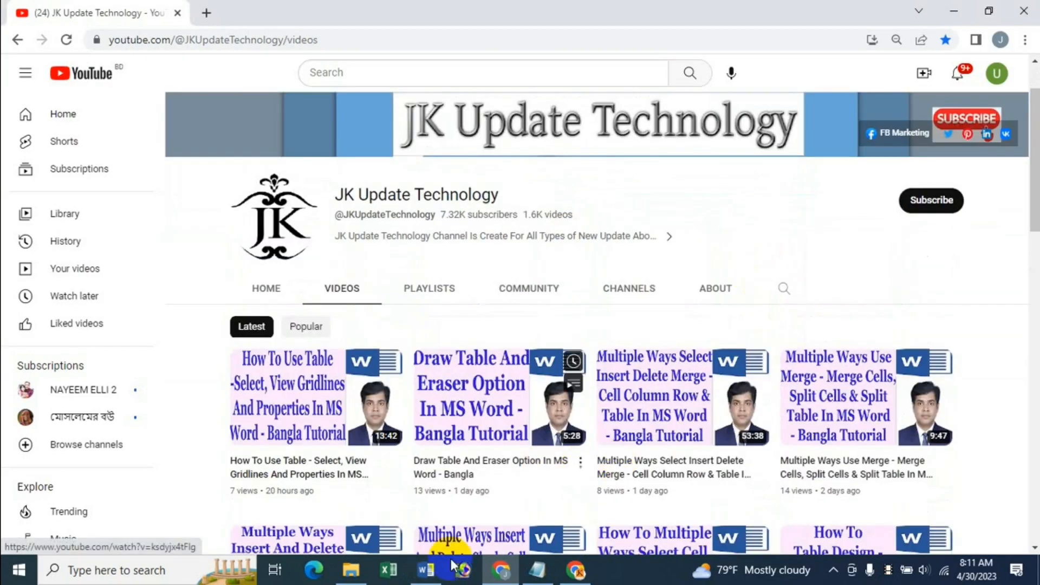
{"action": "left_click", "coordinate": [426, 570]}
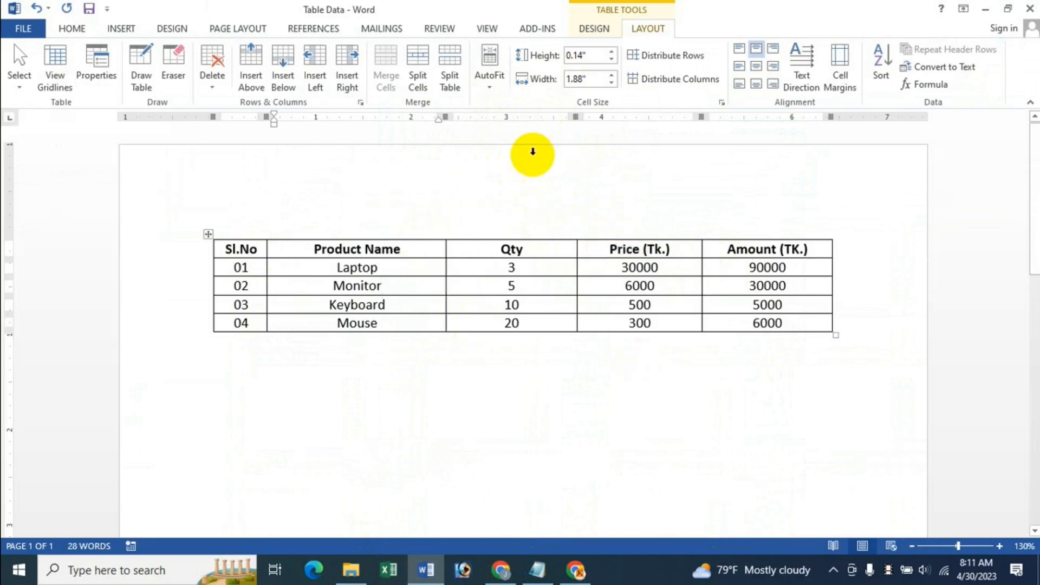
{"action": "left_click", "coordinate": [491, 86]}
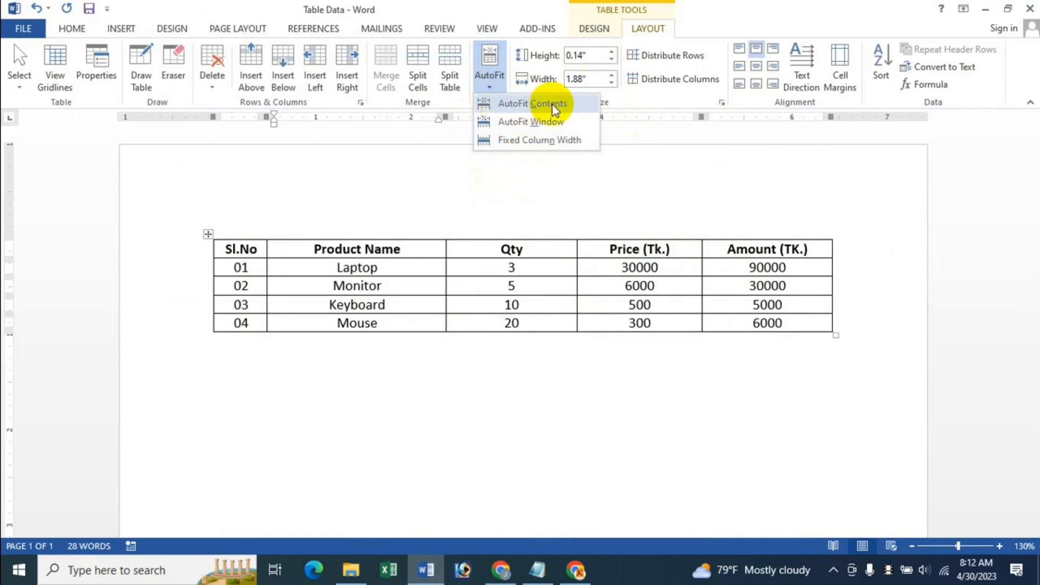
{"action": "left_click", "coordinate": [704, 11]}
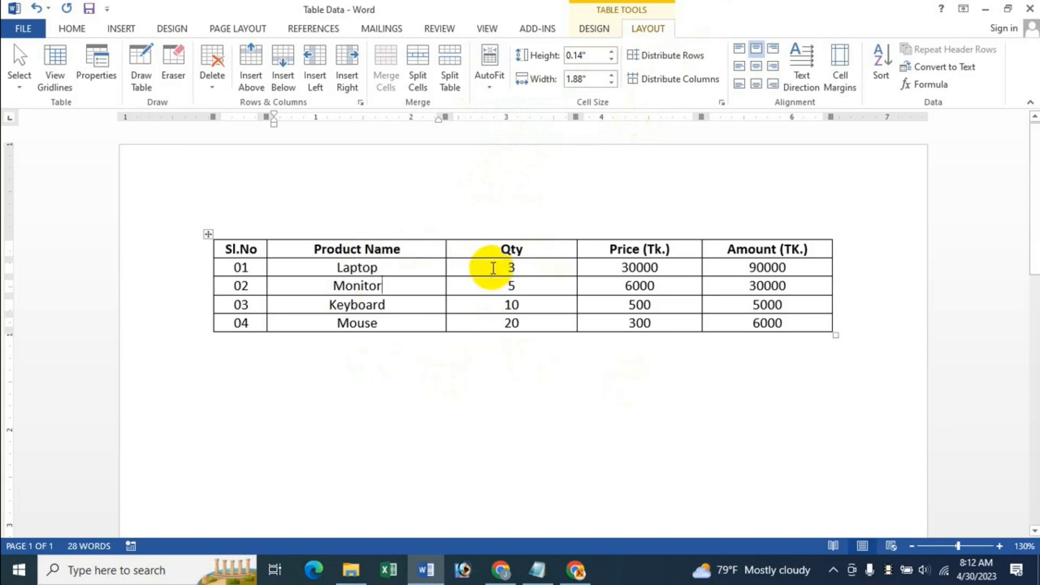
Select the whole product table and apply AutoFit Contents to its columns.
{"action": "left_click", "coordinate": [207, 237]}
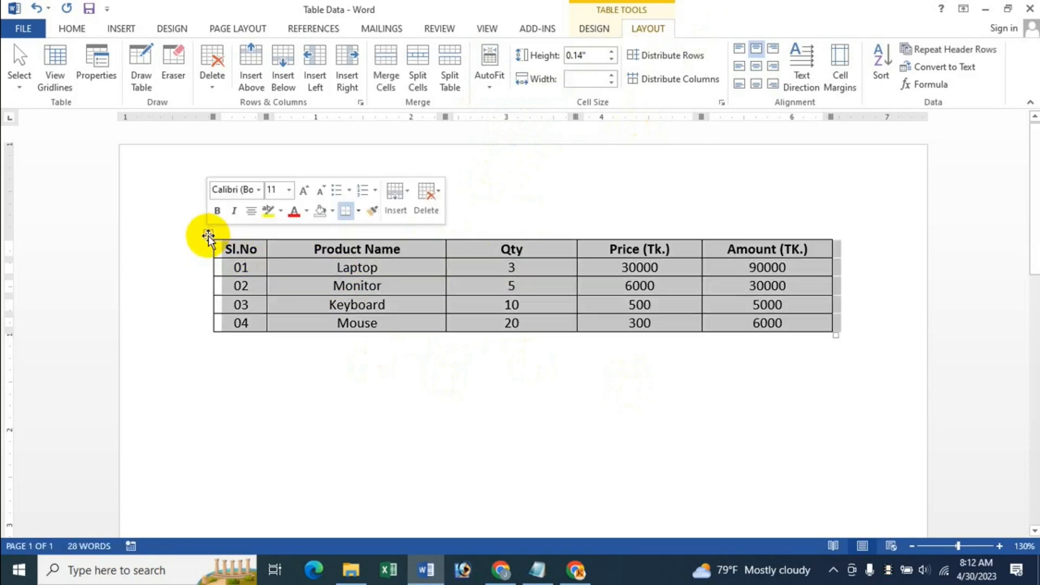
{"action": "left_click", "coordinate": [491, 92]}
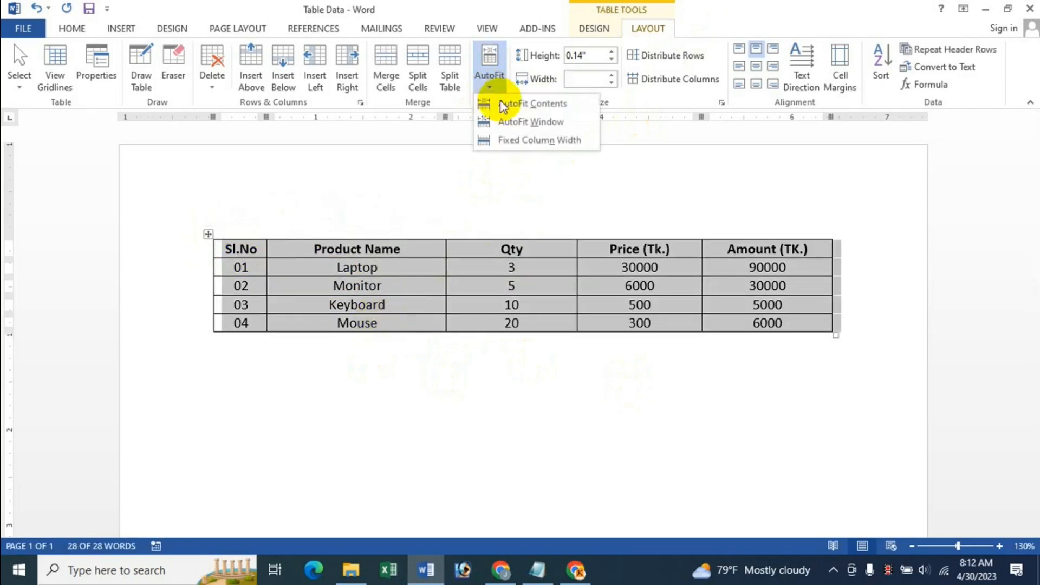
{"action": "left_click", "coordinate": [533, 103]}
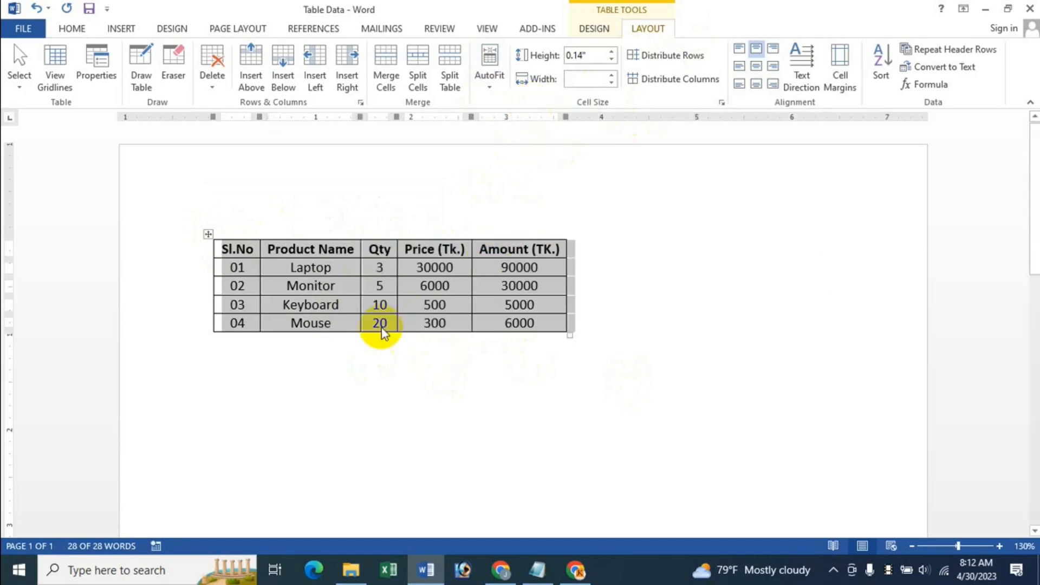
Append "kkjdskjkdfkddskd" after the product name Laptop and add 54545 to the end of its Qty value.
{"action": "left_click", "coordinate": [346, 268]}
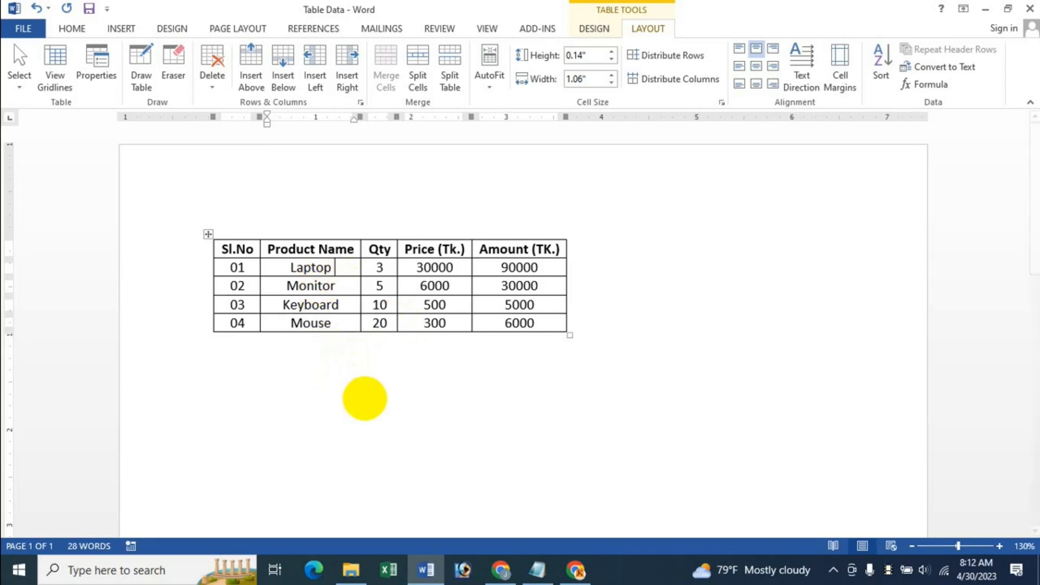
{"action": "type", "text": "kkjdsk"}
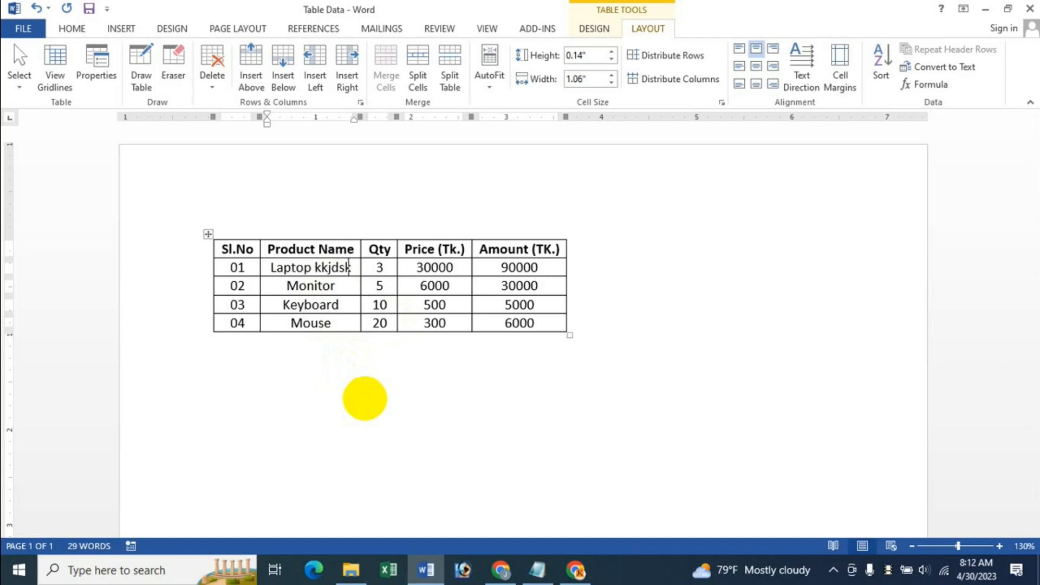
{"action": "type", "text": "jkdfkddskd"}
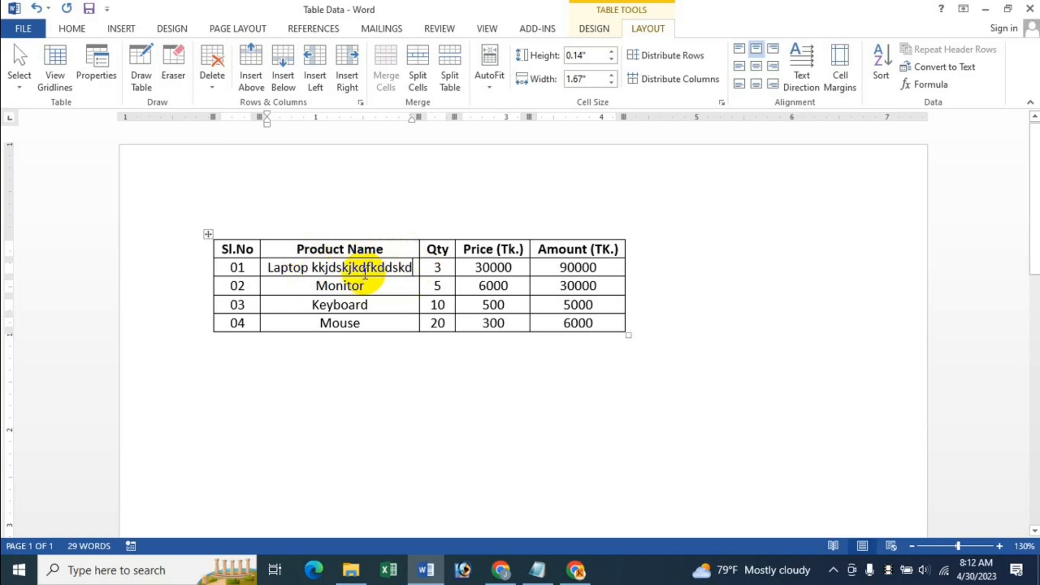
{"action": "left_click", "coordinate": [447, 268]}
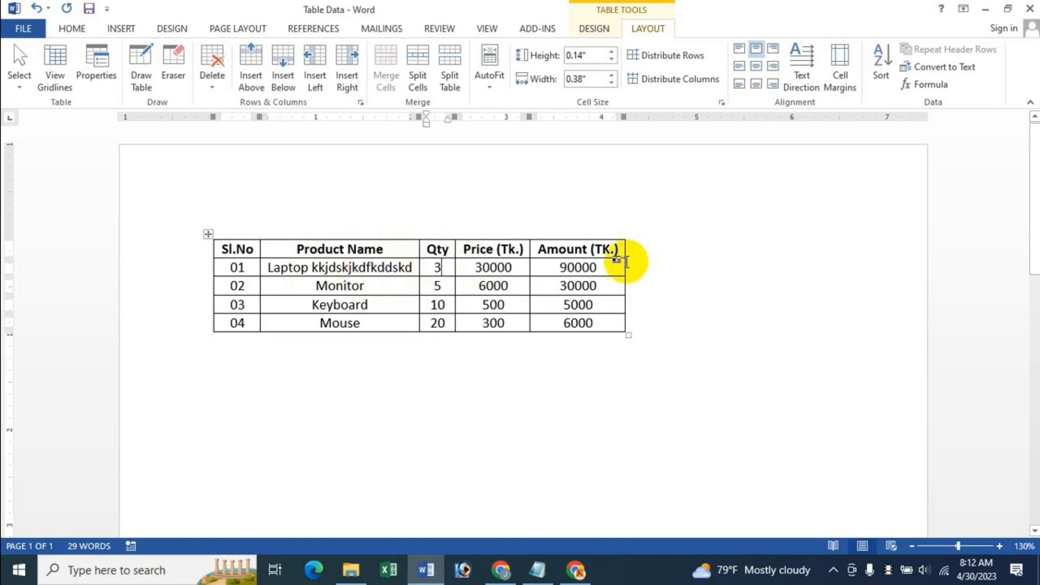
{"action": "type", "text": "54545"}
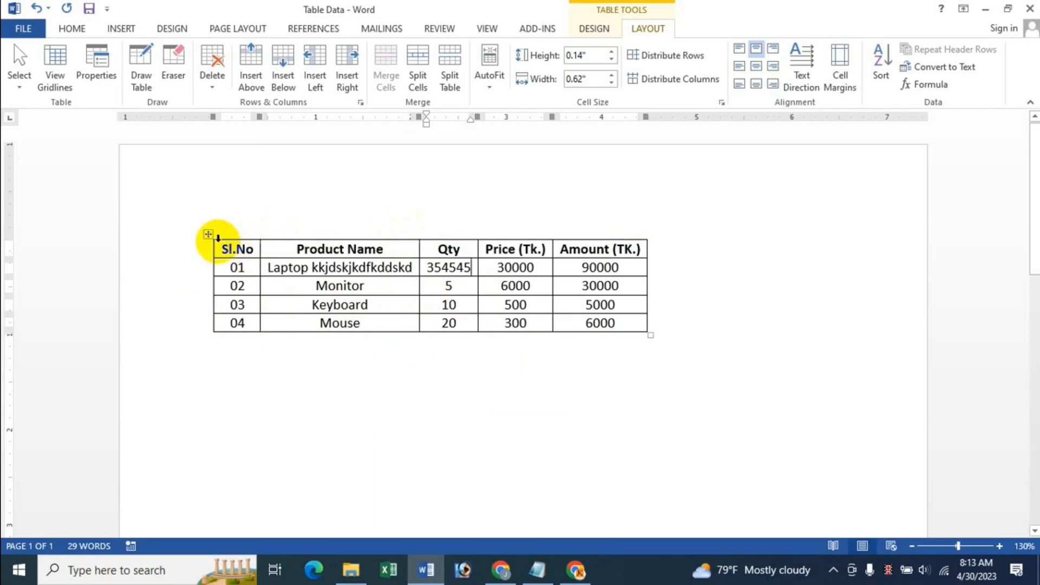
Select the whole product table and apply AutoFit Window to span the page width.
{"action": "left_click", "coordinate": [208, 235]}
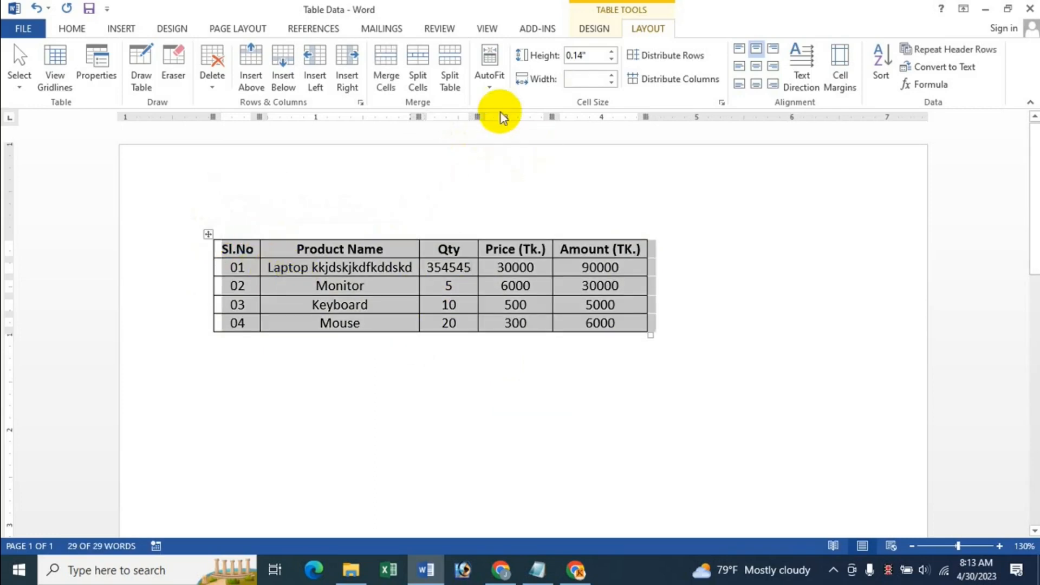
{"action": "left_click", "coordinate": [491, 84]}
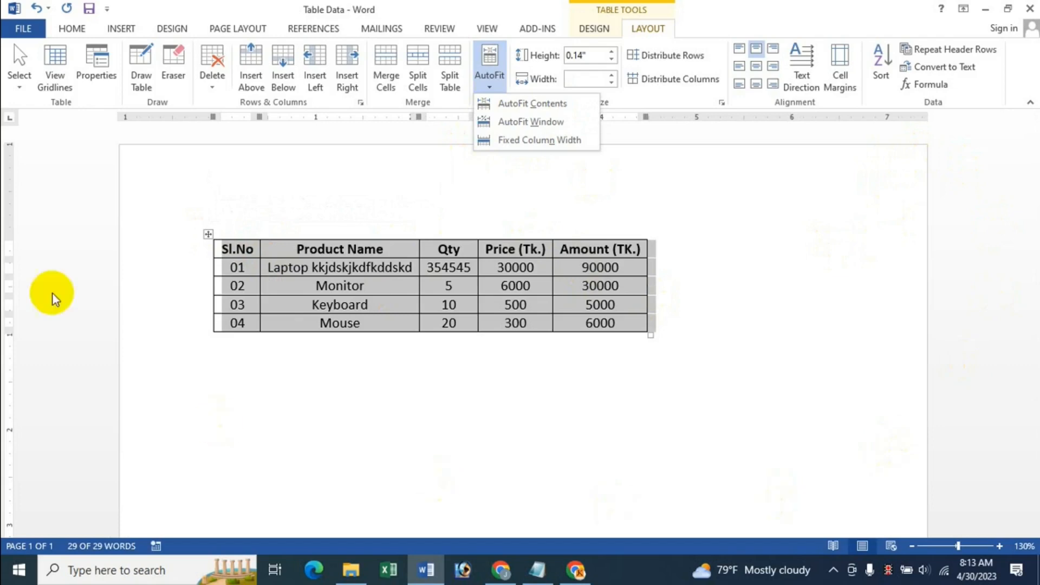
{"action": "left_click", "coordinate": [536, 126]}
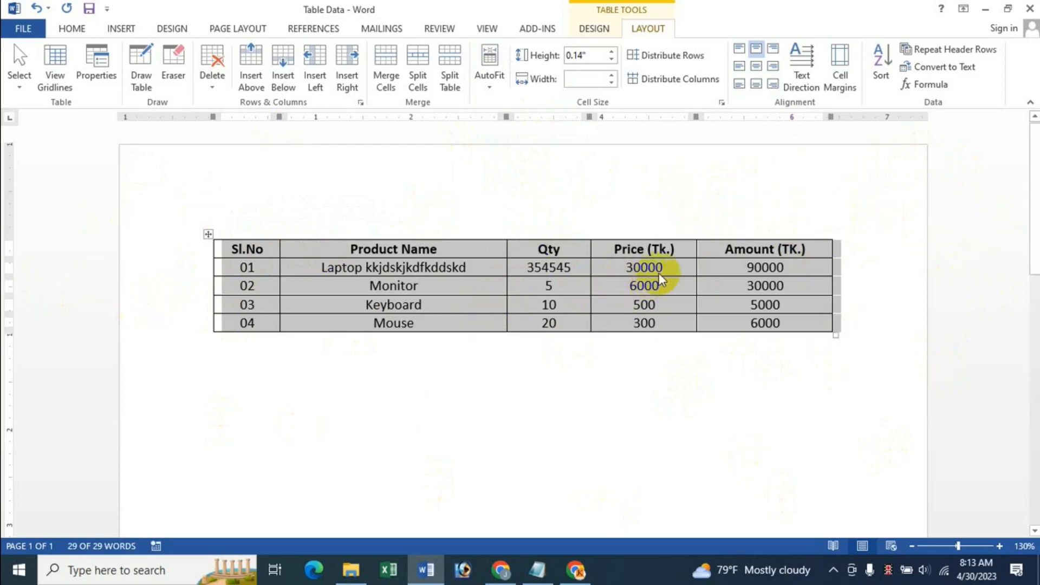
{"action": "left_click", "coordinate": [667, 290]}
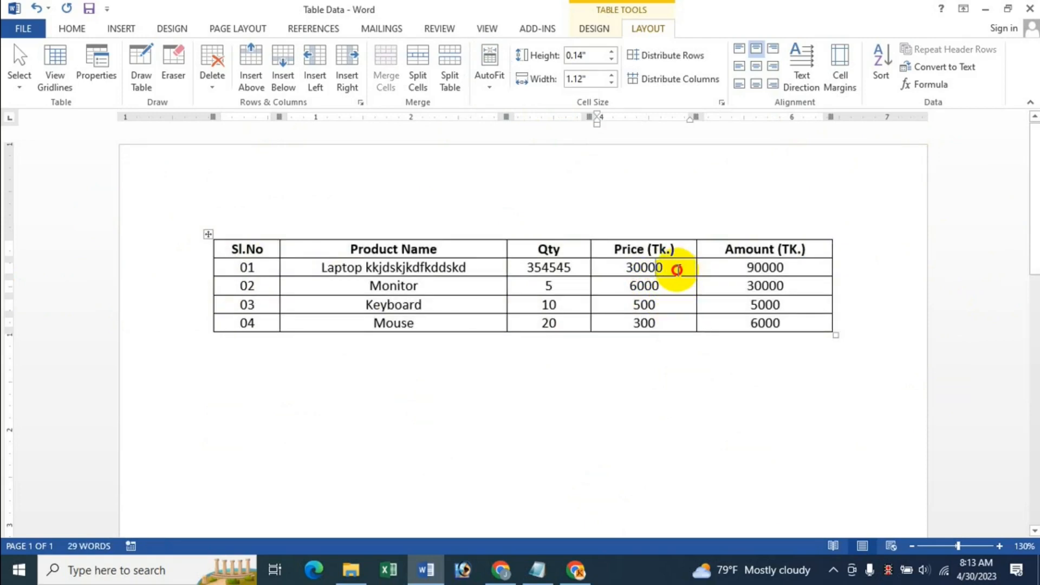
{"action": "type", "text": "444"}
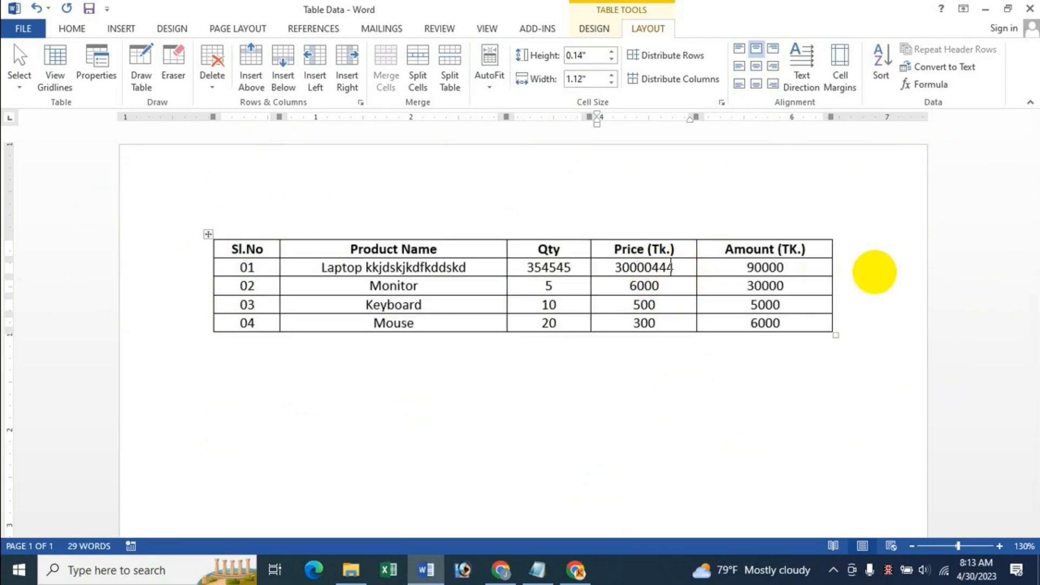
{"action": "type", "text": "54545454"}
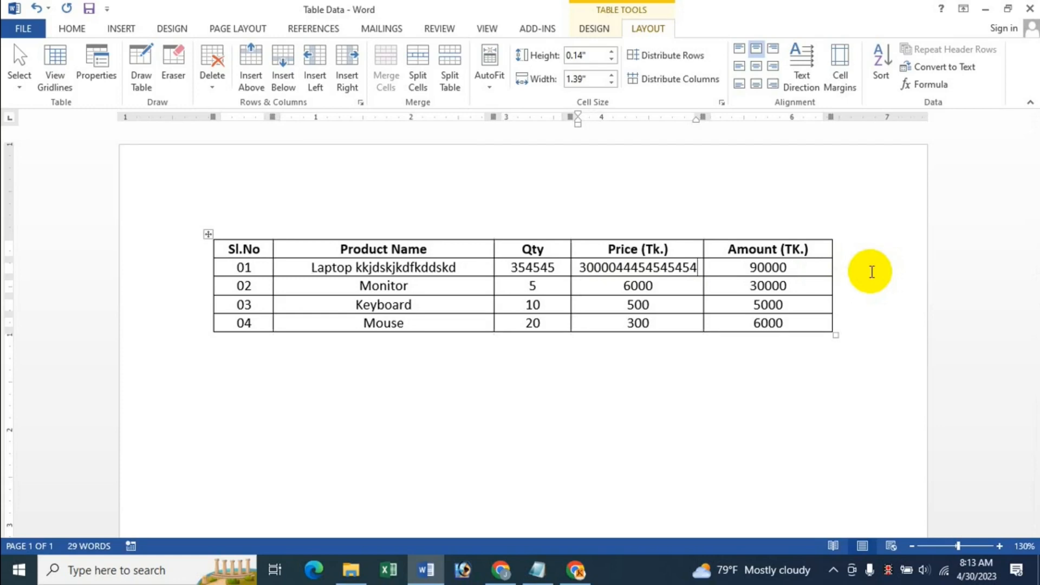
{"action": "left_click", "coordinate": [785, 269]}
{"action": "type", "text": "554545"}
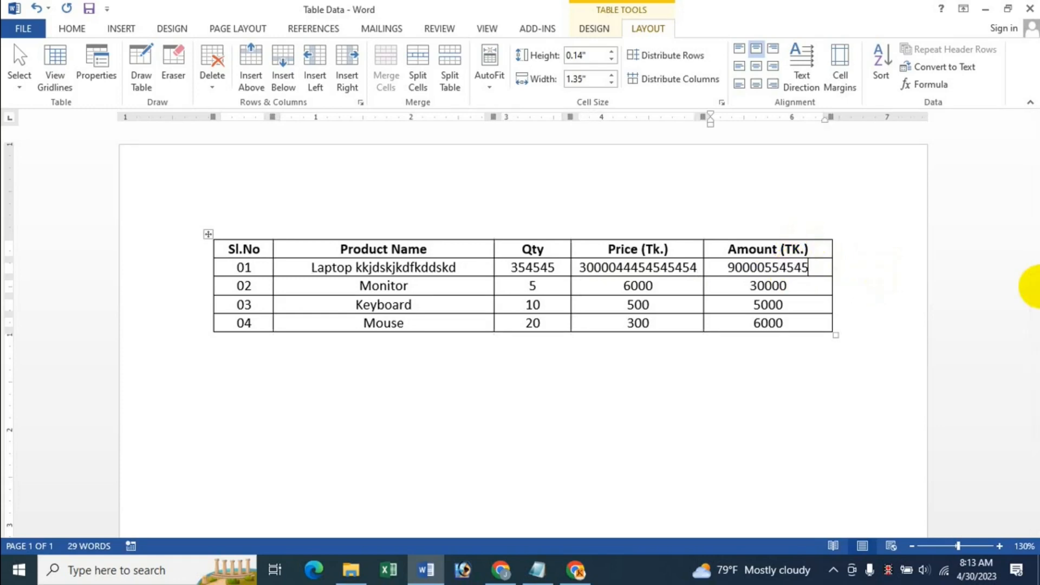
{"action": "type", "text": "454545"}
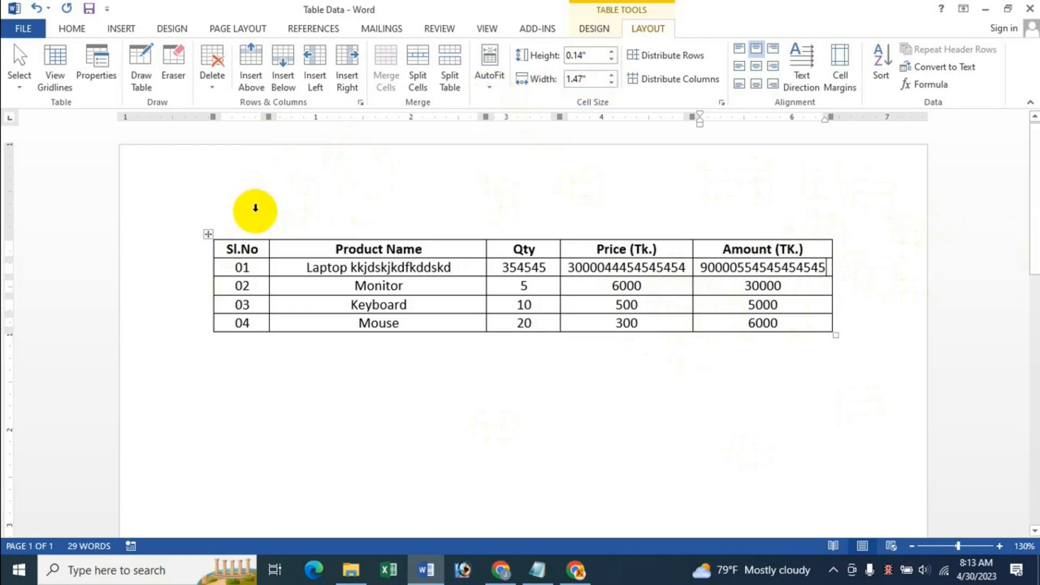
Select the whole product table and set it to Fixed Column Width.
{"action": "left_click", "coordinate": [208, 234]}
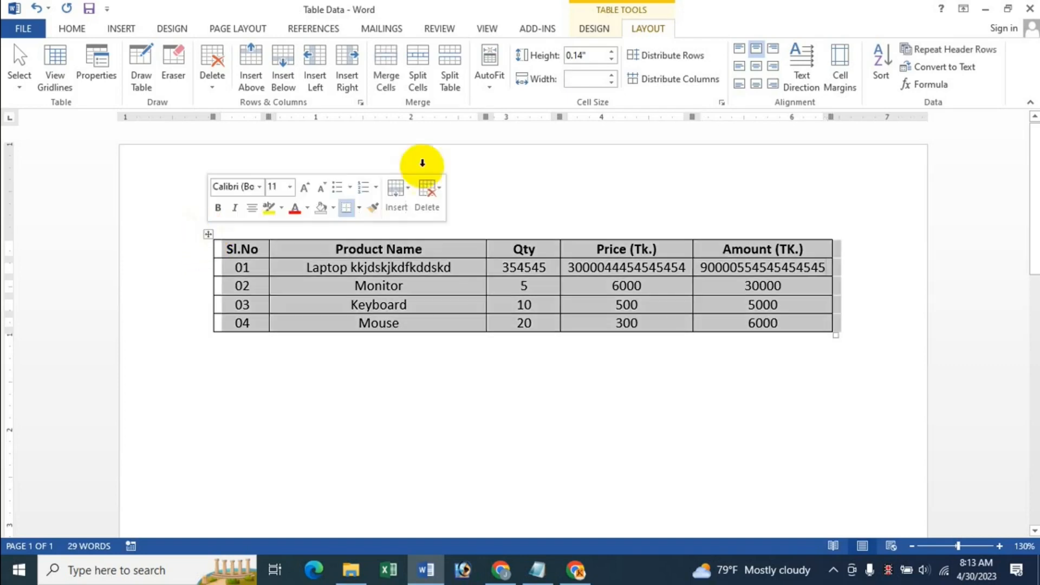
{"action": "left_click", "coordinate": [492, 87]}
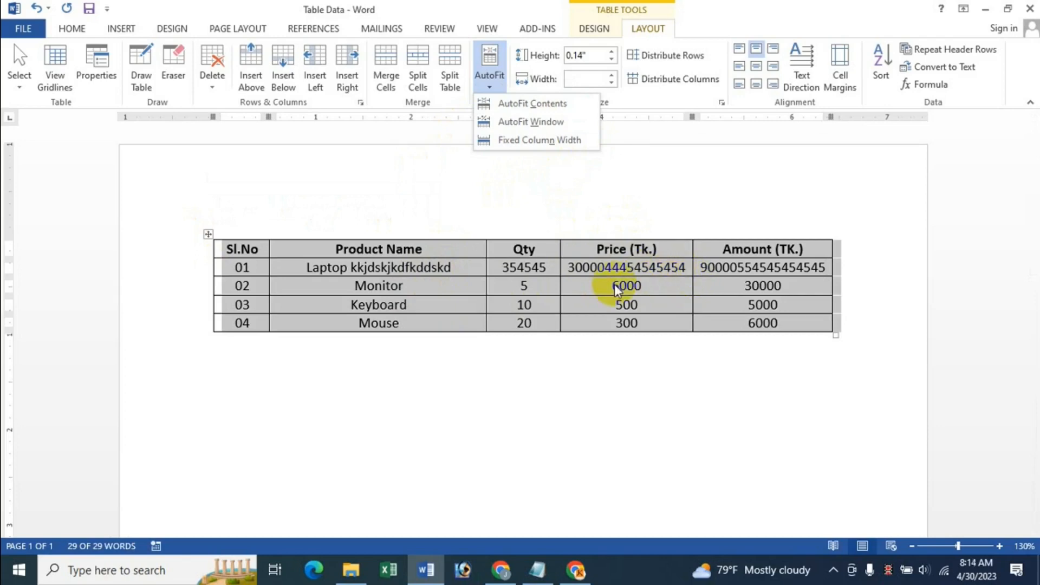
{"action": "left_click", "coordinate": [531, 143]}
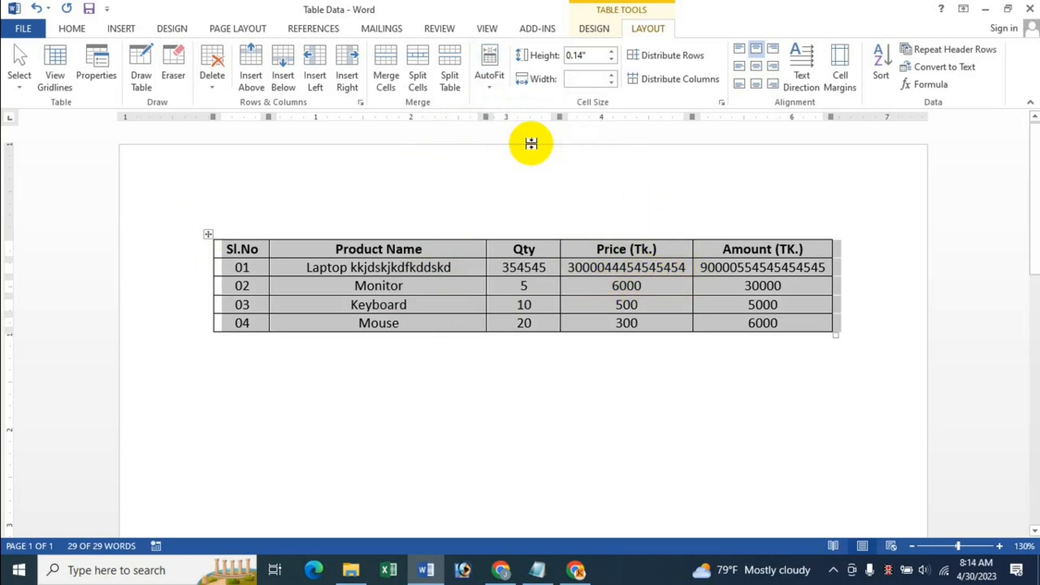
{"action": "left_click", "coordinate": [436, 286]}
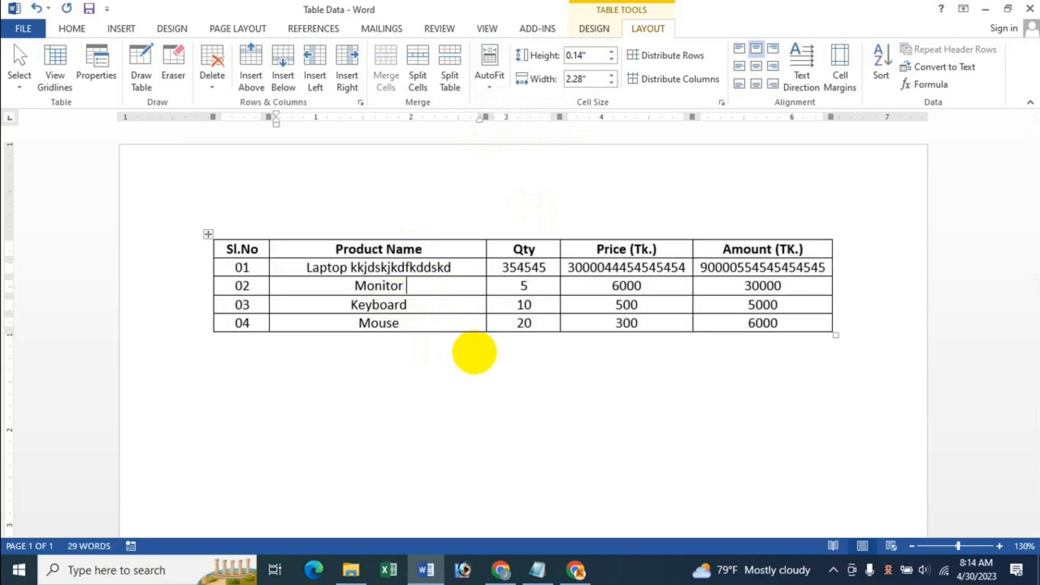
{"action": "type", "text": "kjkjksjksjskl dssdjdsljfksljfk"}
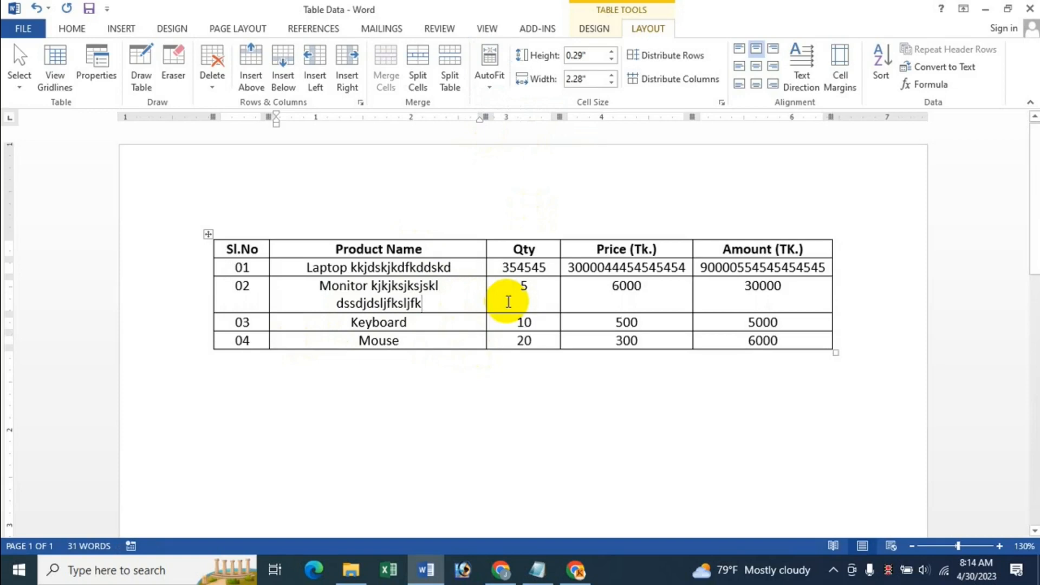
{"action": "left_click", "coordinate": [528, 286]}
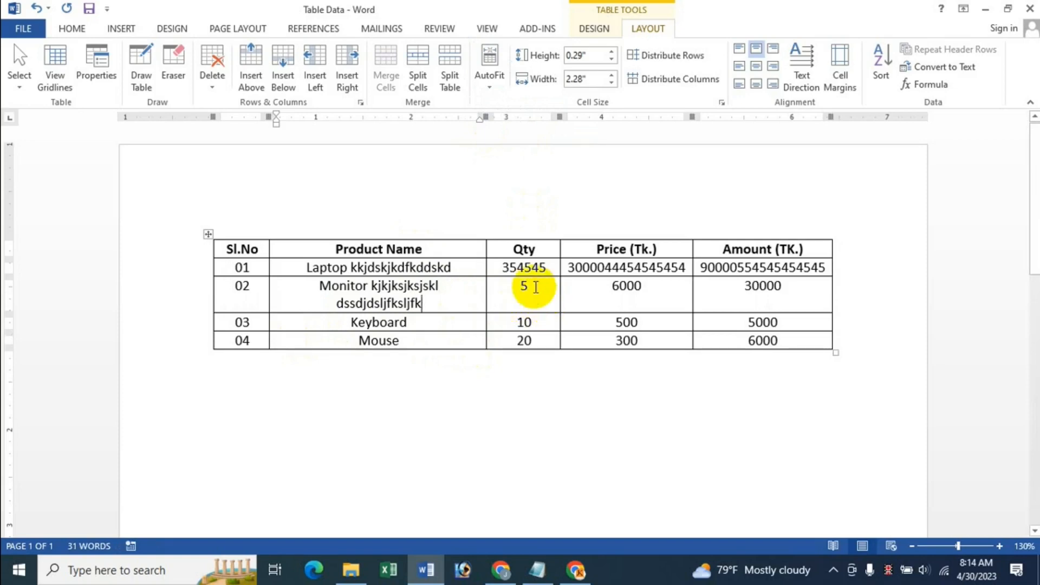
{"action": "type", "text": "55455"}
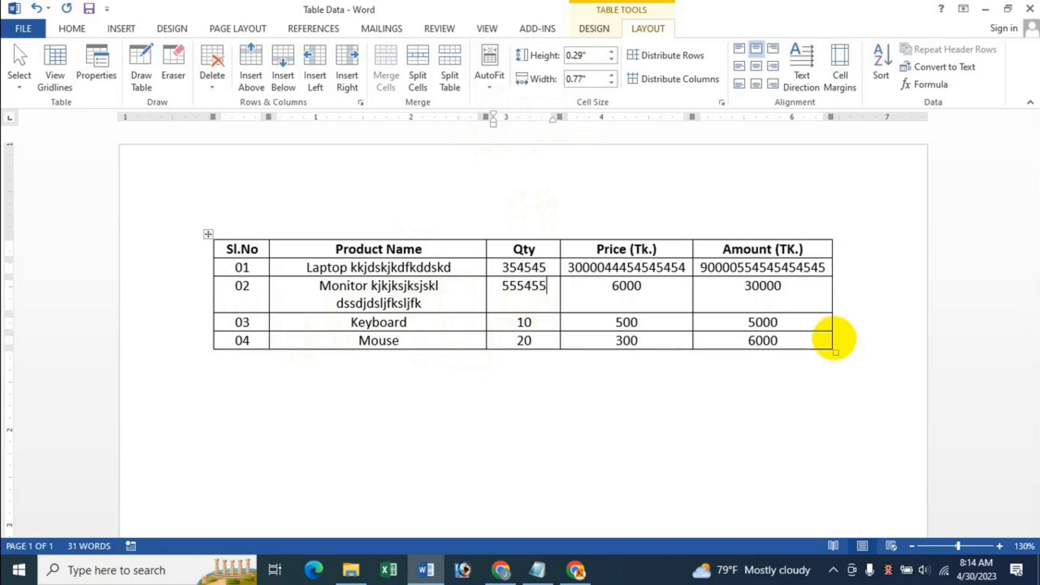
{"action": "type", "text": "455445"}
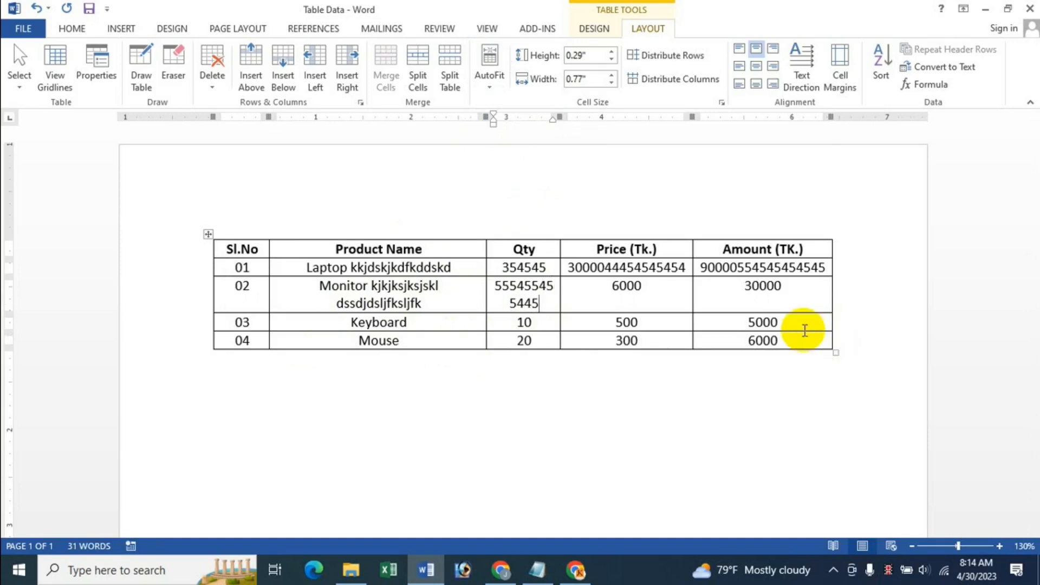
Append 545454545 to the Qty value in the Keyboard row.
{"action": "left_click", "coordinate": [553, 324]}
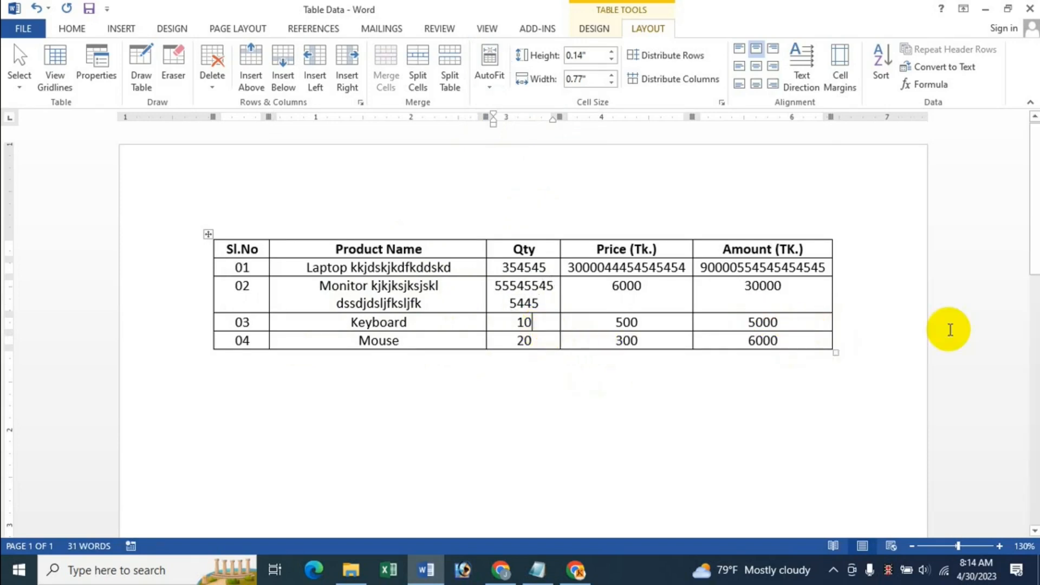
{"action": "type", "text": "545454545"}
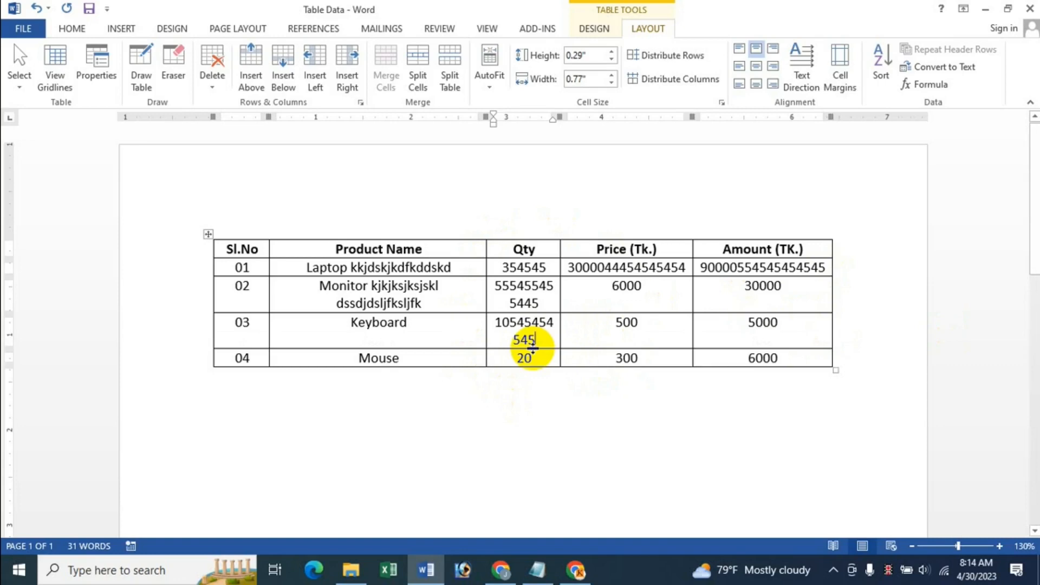
{"action": "left_click", "coordinate": [493, 90]}
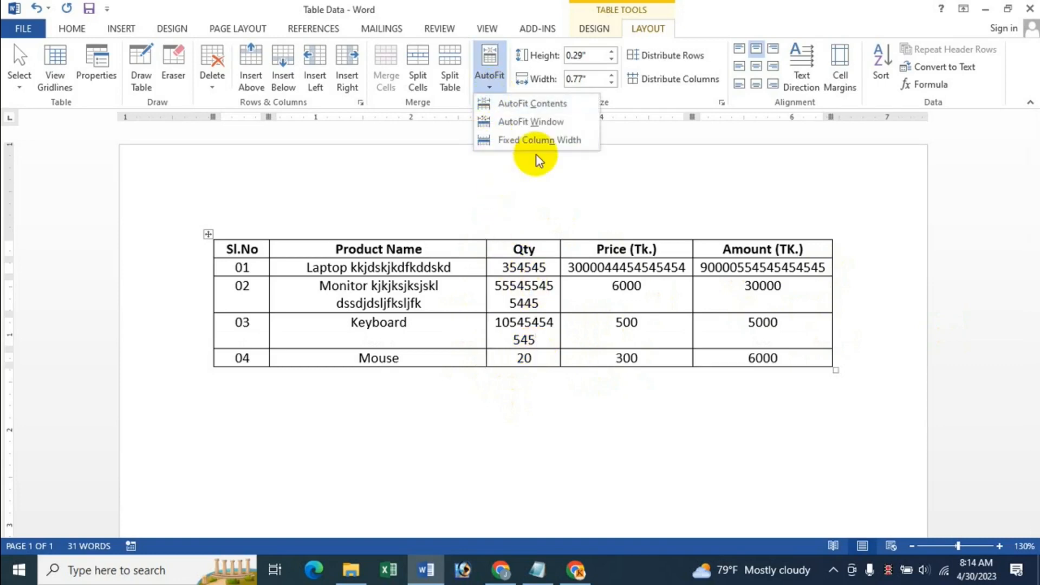
{"action": "left_click", "coordinate": [692, 4]}
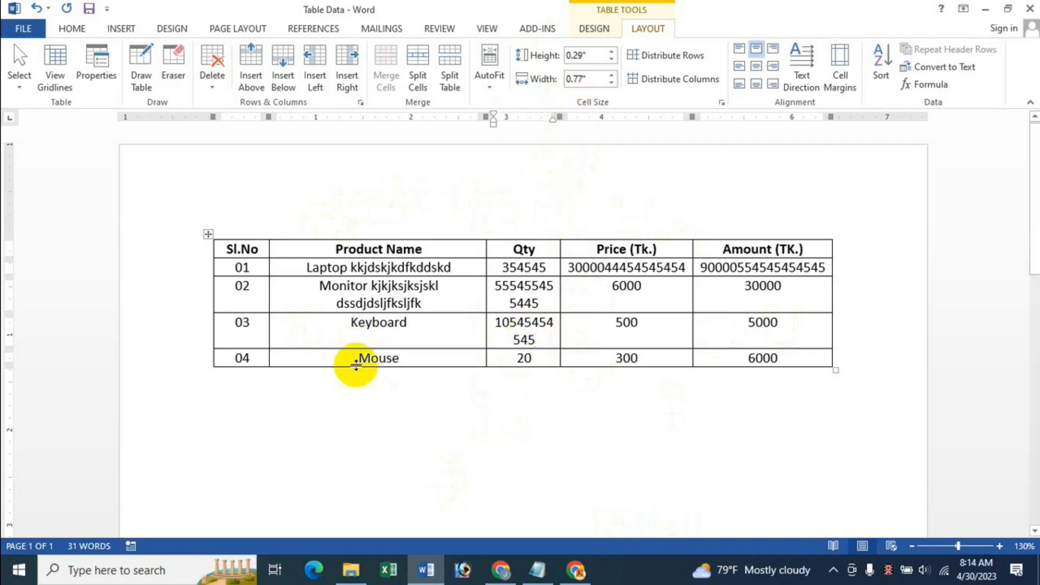
Place the cursor in the Mouse cell, increase its row height to 0.4" and reduce it to 0.3".
{"action": "left_click", "coordinate": [408, 358]}
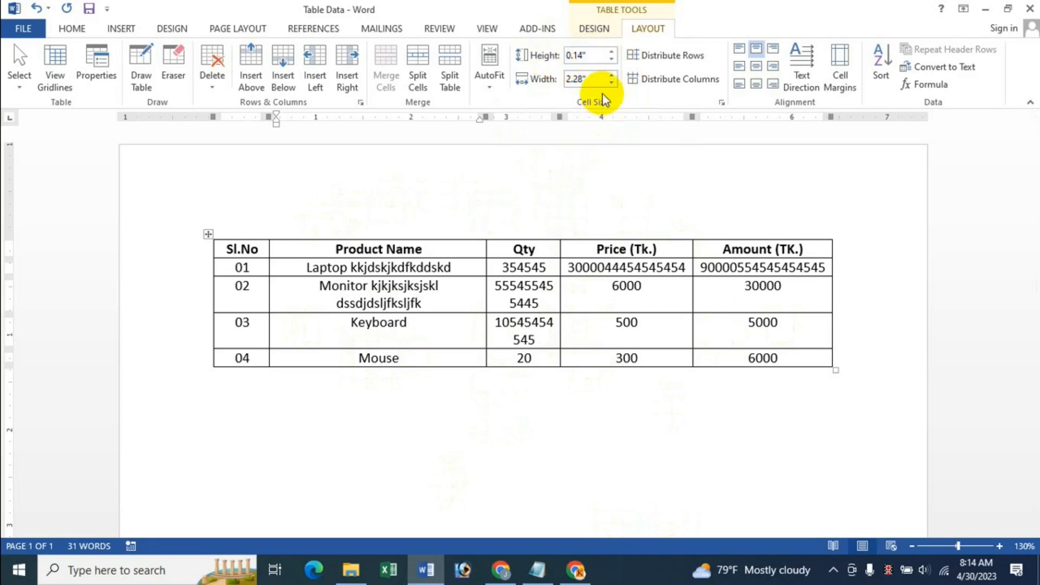
{"action": "left_click", "coordinate": [492, 86]}
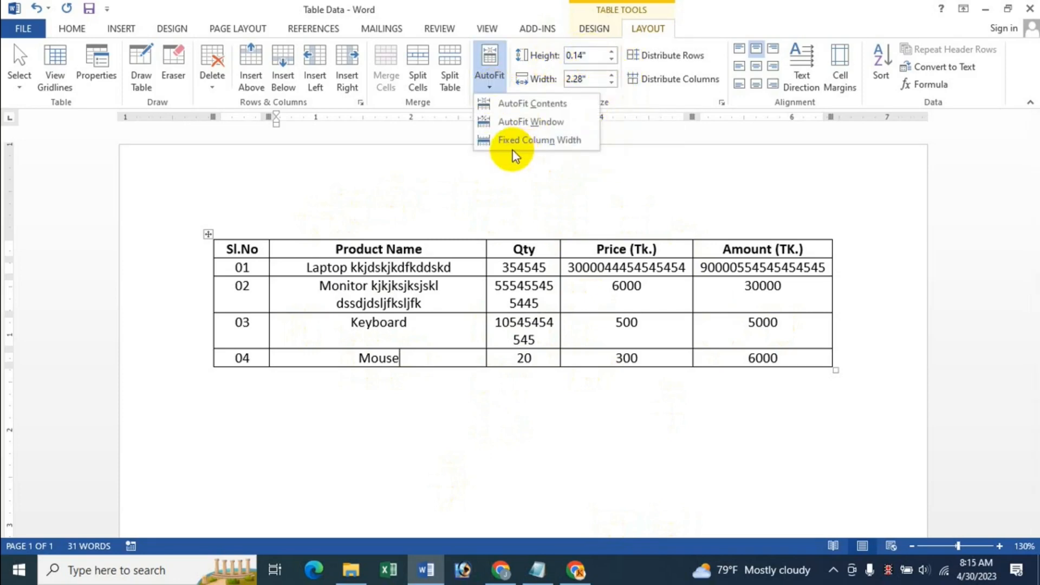
{"action": "left_click", "coordinate": [715, 8]}
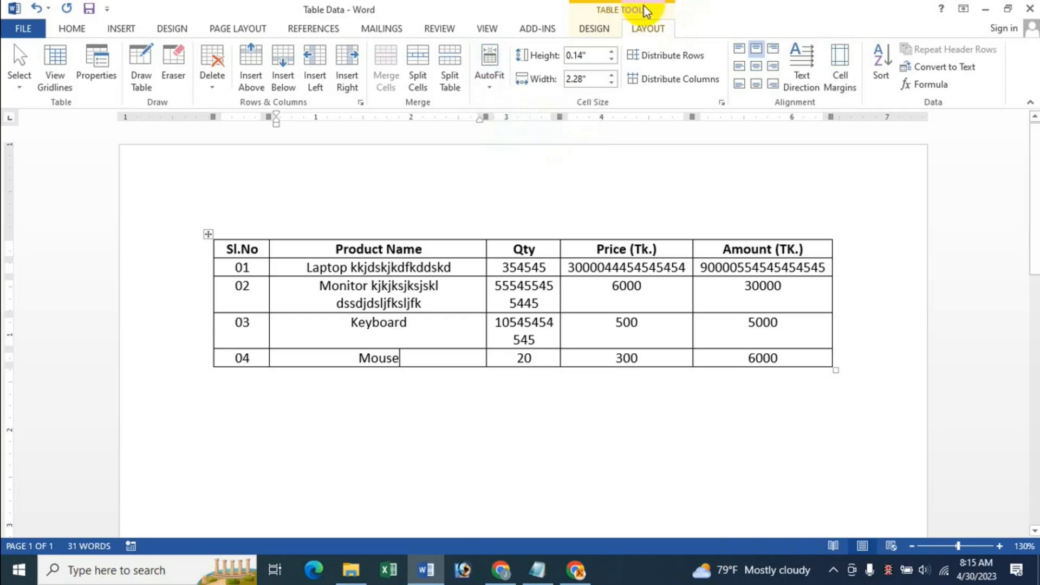
{"action": "left_click", "coordinate": [612, 52]}
{"action": "double_click", "coordinate": [612, 53]}
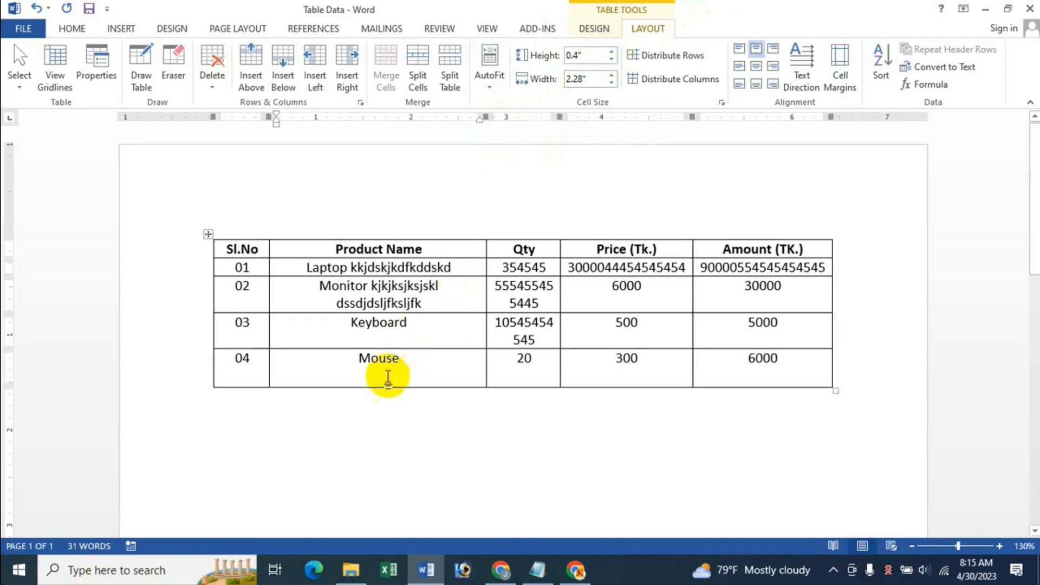
{"action": "left_click", "coordinate": [611, 62]}
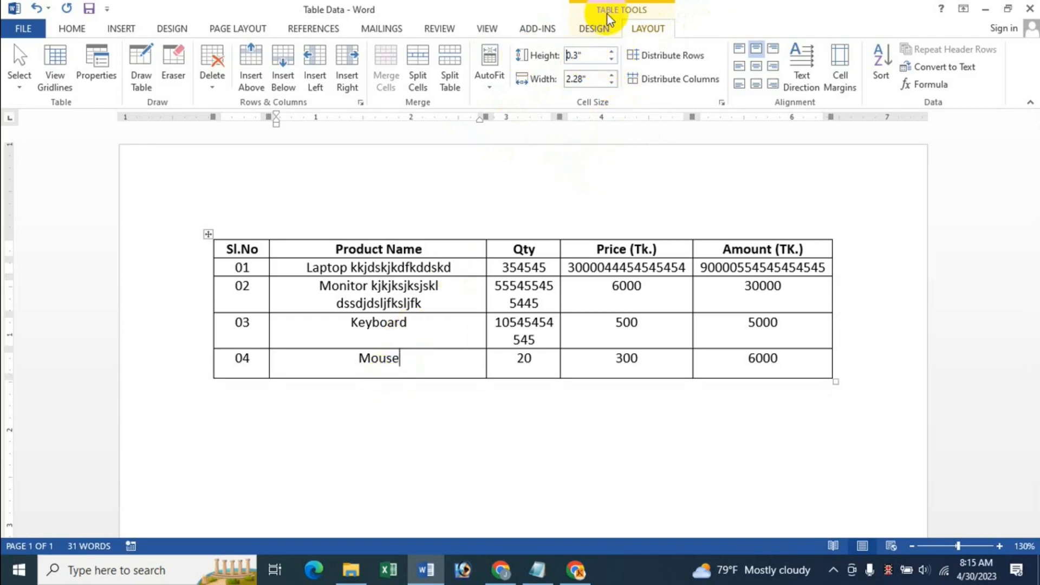
Set the Mouse row's height to 1", then reduce it to 0.5".
{"action": "key", "text": "Delete"}
{"action": "key", "text": "Delete"}
{"action": "key", "text": "Delete"}
{"action": "type", "text": "1"}
{"action": "key", "text": "Return"}
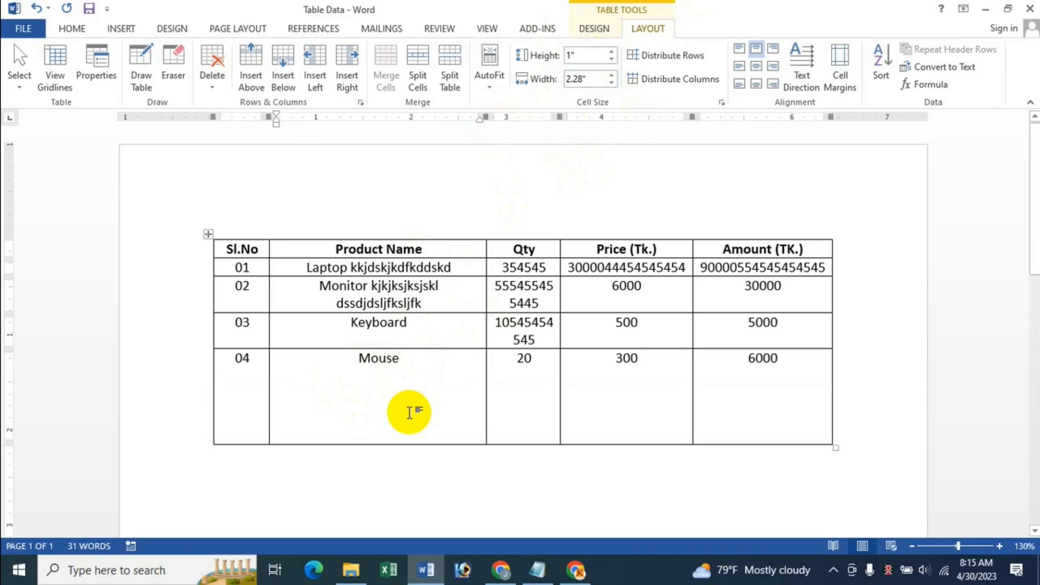
{"action": "left_click", "coordinate": [556, 49]}
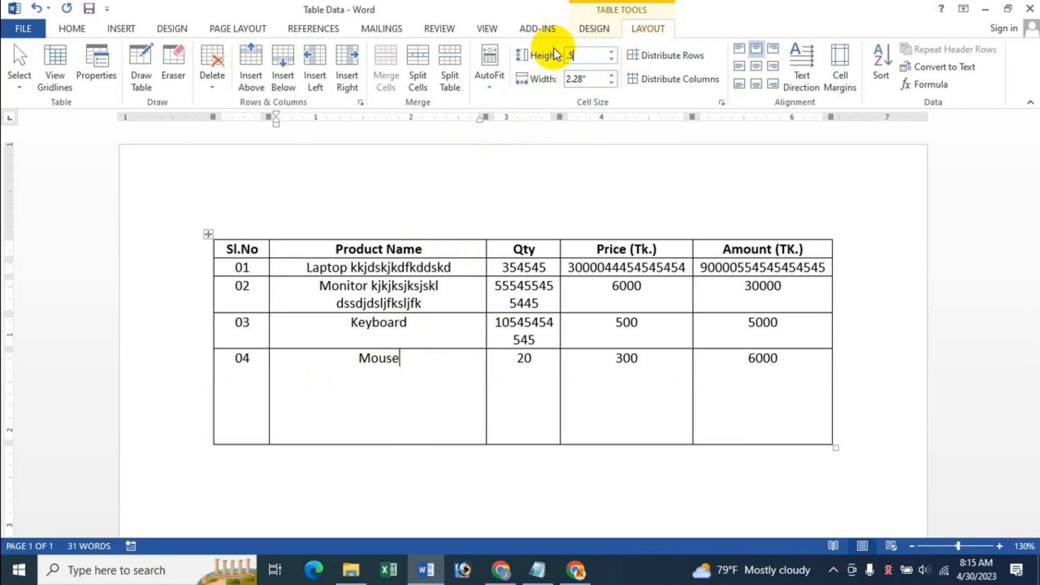
{"action": "key", "text": "Return"}
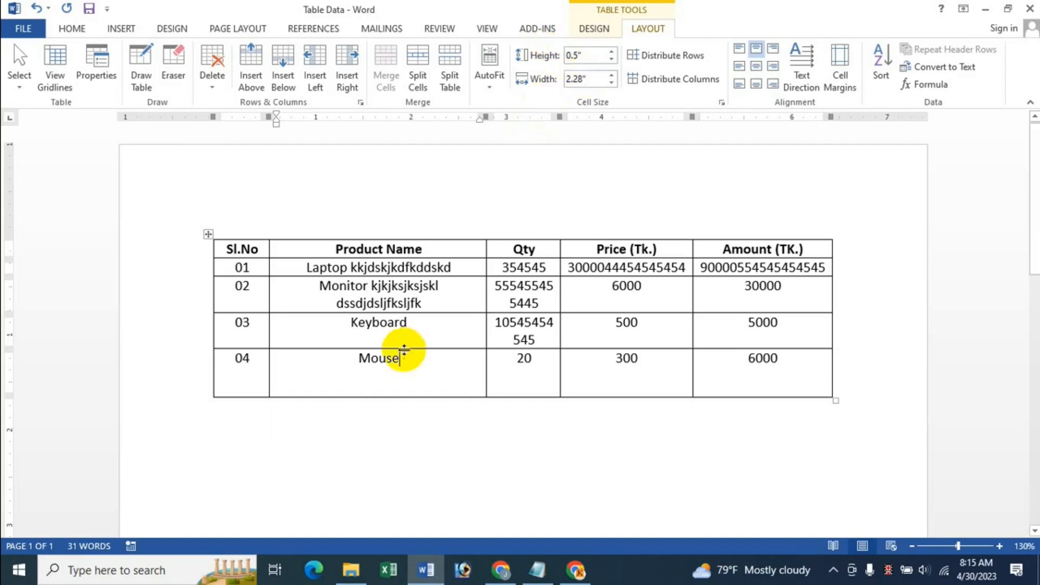
Widen the Product Name column to 2.6", vary it between 2.5" and 2.7", and leave its width at 2.5".
{"action": "left_click", "coordinate": [612, 76]}
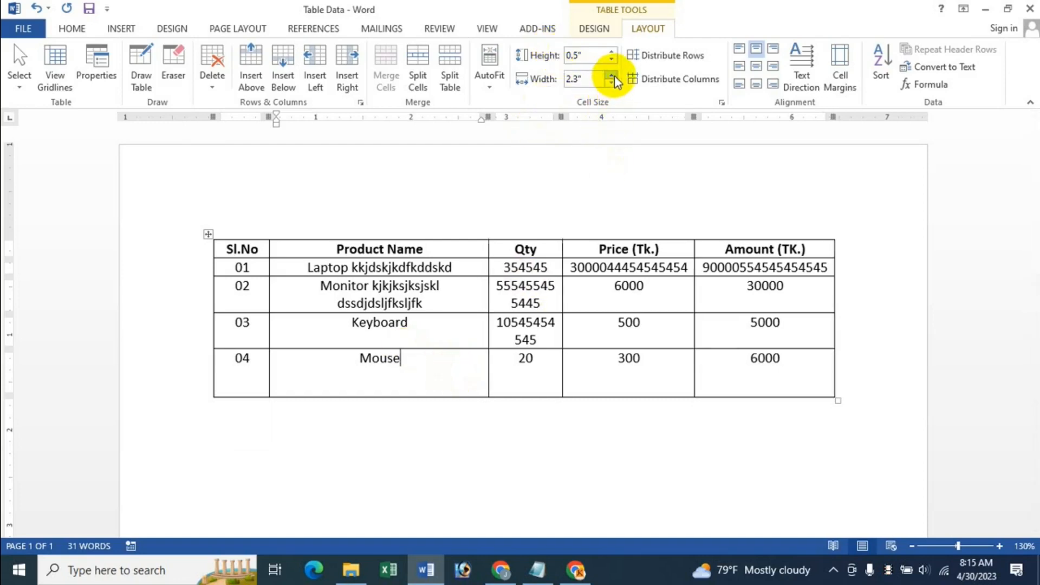
{"action": "left_click", "coordinate": [612, 76]}
{"action": "left_click", "coordinate": [613, 76]}
{"action": "left_click", "coordinate": [613, 76]}
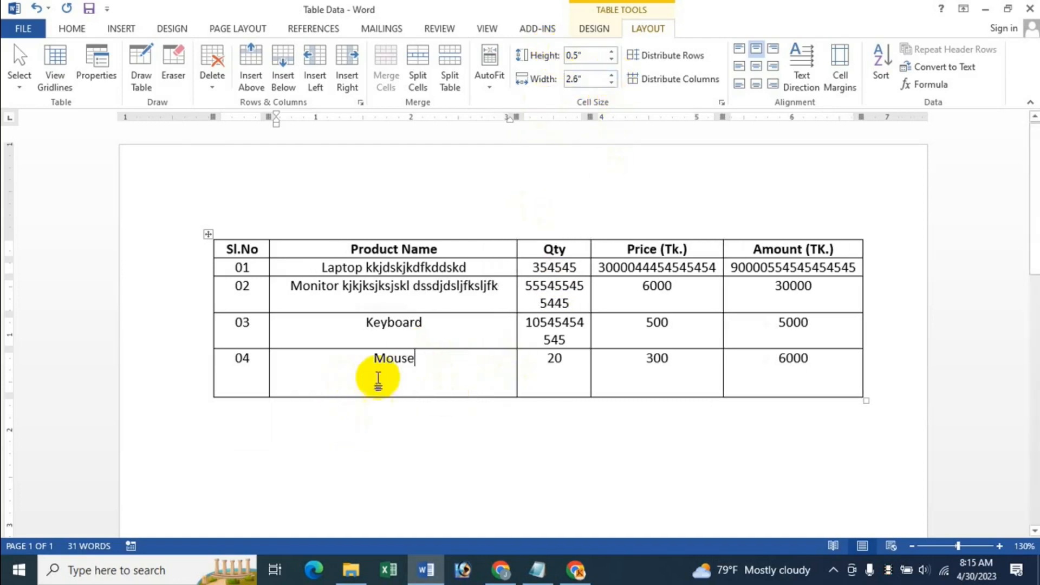
{"action": "left_click", "coordinate": [612, 82]}
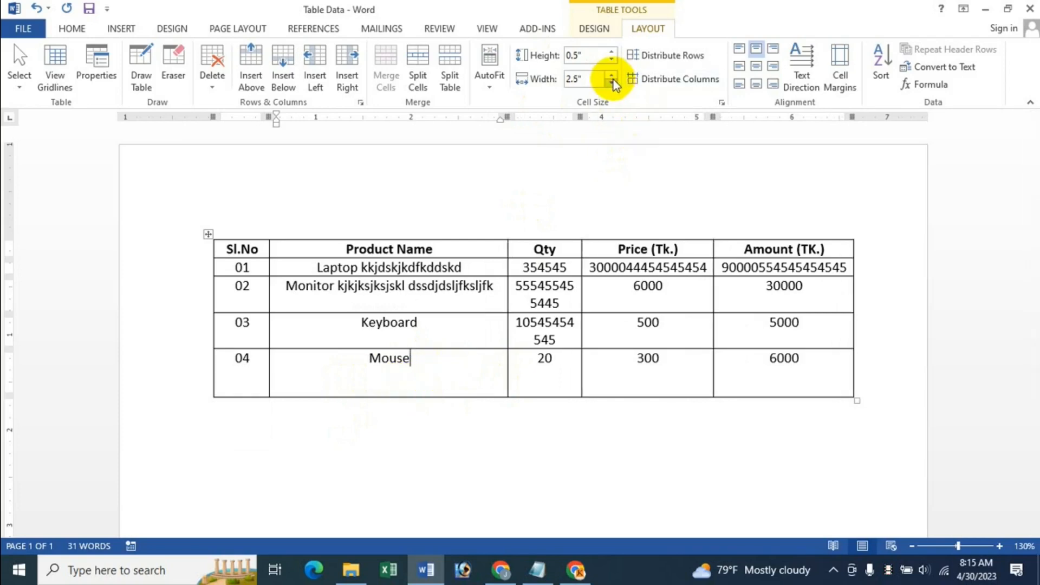
{"action": "left_click", "coordinate": [612, 76]}
{"action": "left_click", "coordinate": [612, 75]}
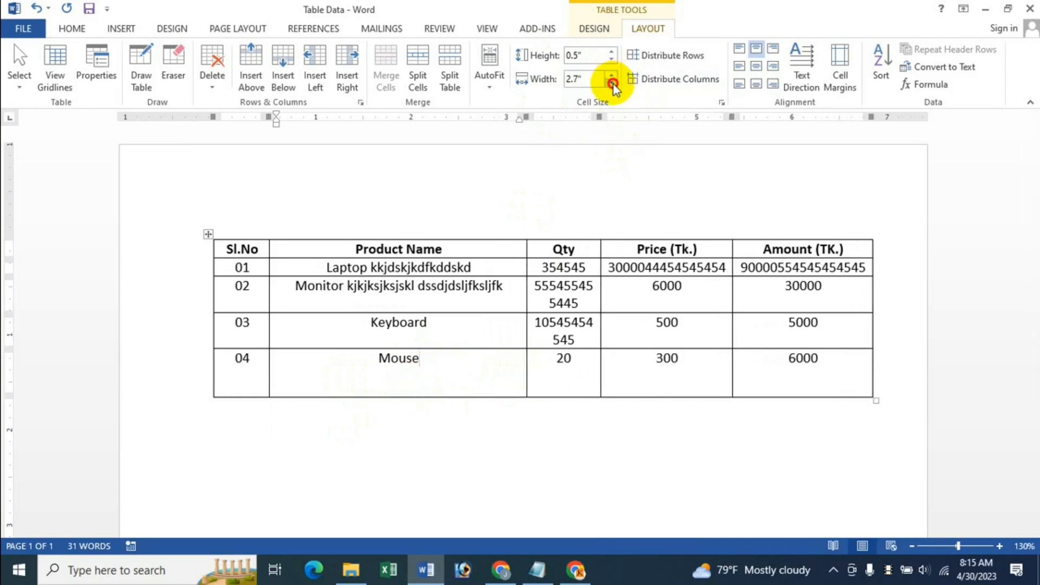
{"action": "left_click", "coordinate": [612, 82]}
{"action": "left_click", "coordinate": [612, 82]}
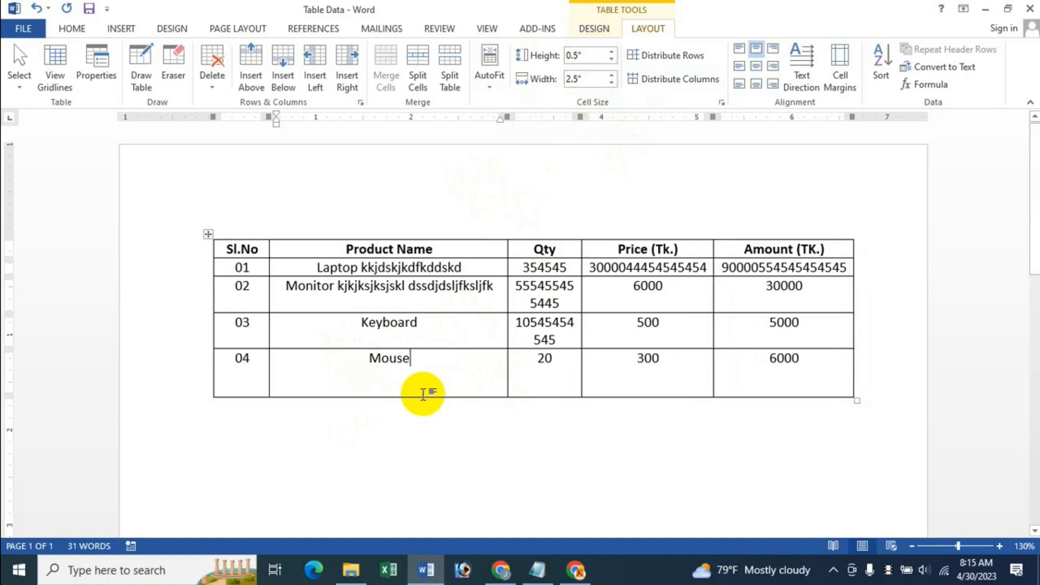
Apply AutoFit Window to the product table and increase the Mouse row's height to 0.6".
{"action": "left_click", "coordinate": [490, 85]}
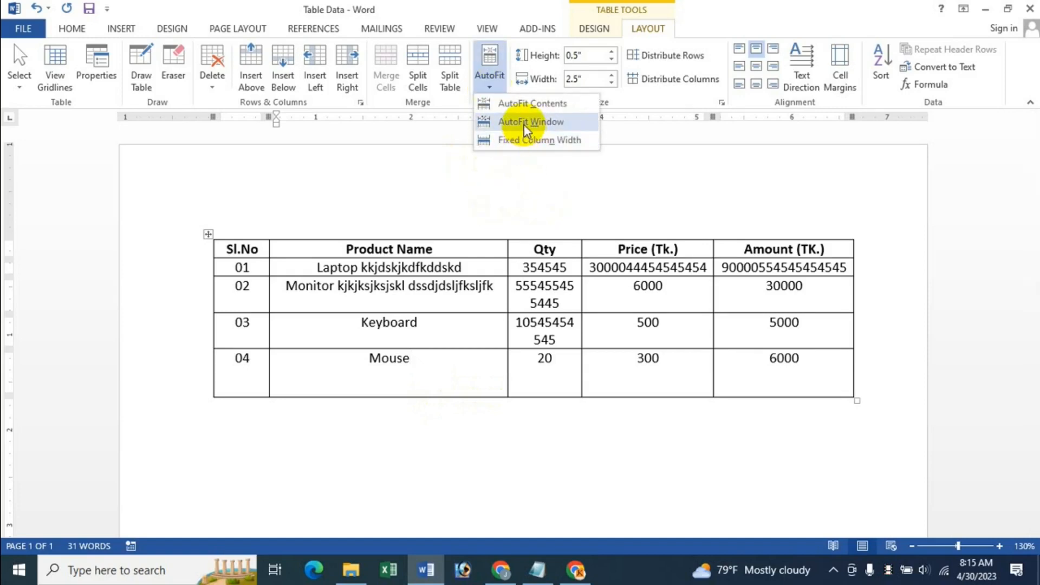
{"action": "left_click", "coordinate": [525, 125]}
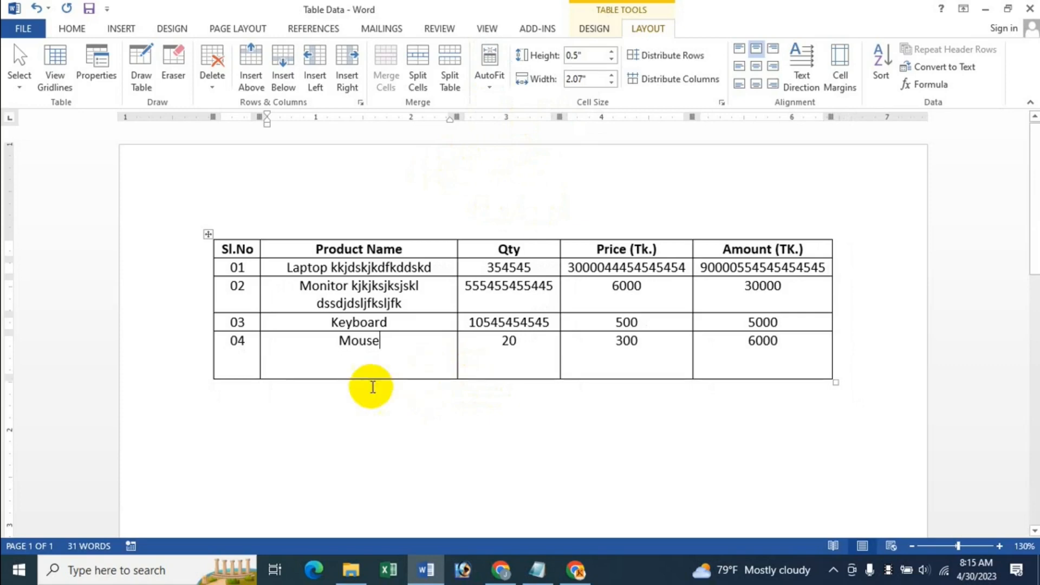
{"action": "left_click", "coordinate": [612, 51]}
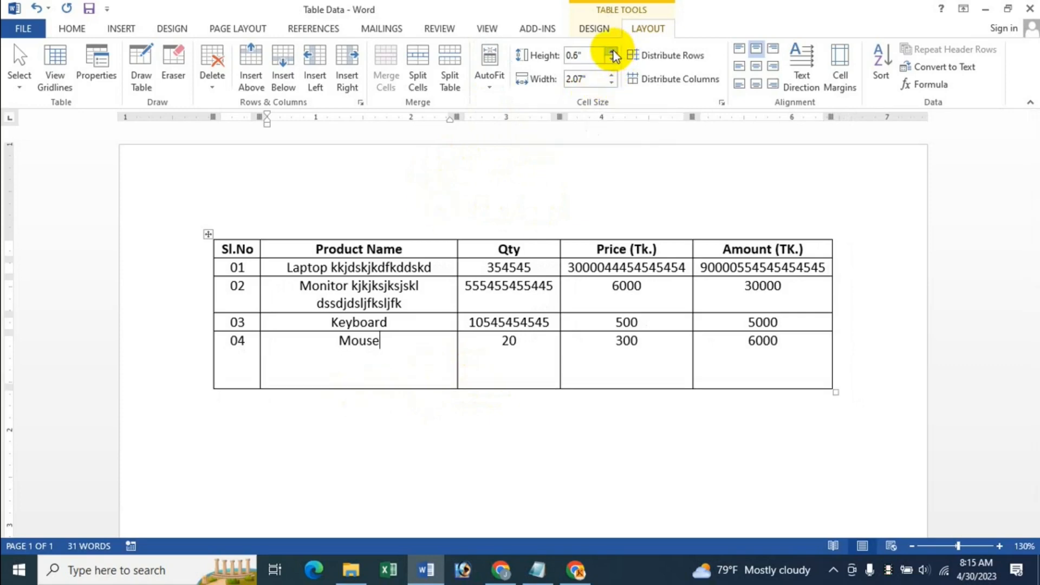
Narrow the Product Name column to 1.21" and widen it again to 1.7".
{"action": "left_click", "coordinate": [611, 83]}
{"action": "left_click", "coordinate": [611, 84]}
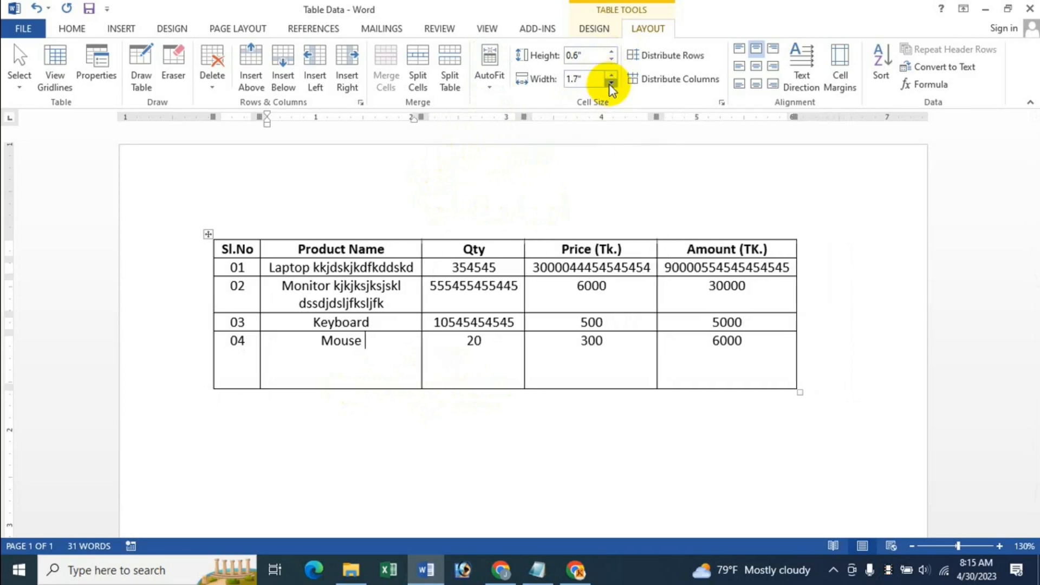
{"action": "left_click", "coordinate": [611, 83]}
{"action": "left_click", "coordinate": [611, 83]}
{"action": "left_click", "coordinate": [611, 84]}
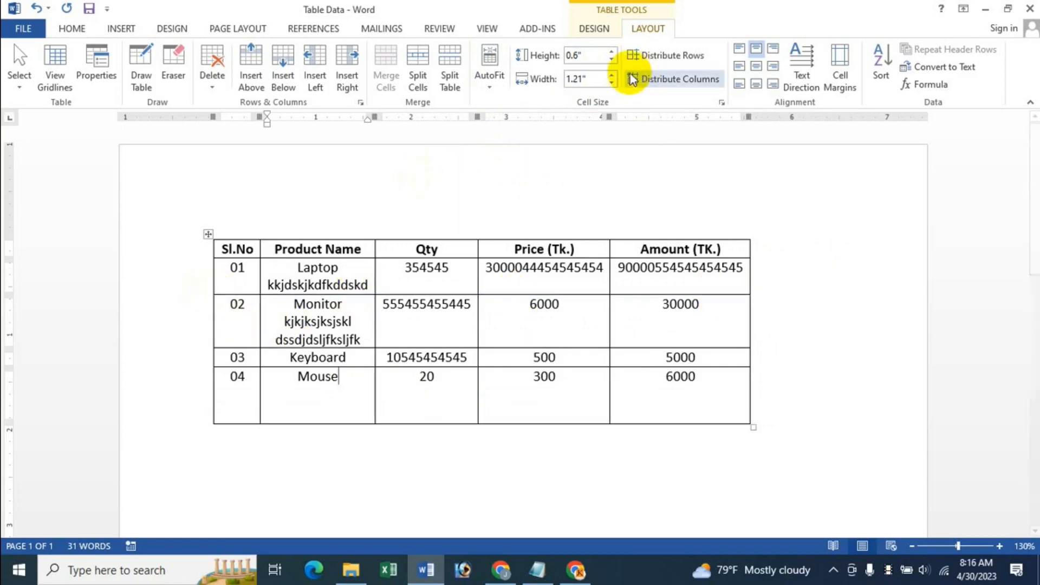
{"action": "left_click", "coordinate": [611, 75]}
{"action": "left_click", "coordinate": [612, 75]}
{"action": "left_click", "coordinate": [611, 75]}
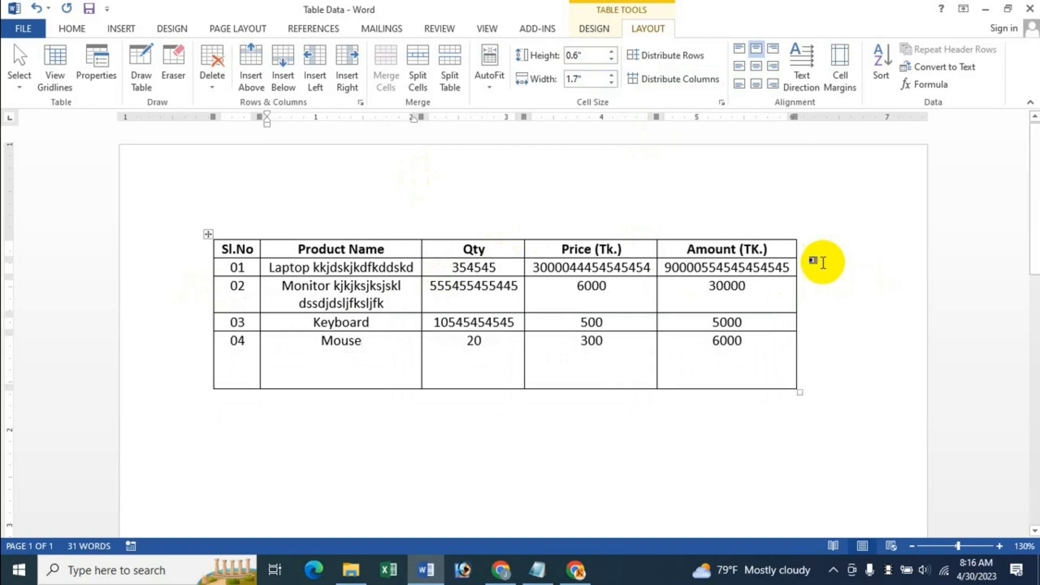
Set the product table to Fixed Column Width and widen the Product Name column to 2".
{"action": "left_click", "coordinate": [484, 91]}
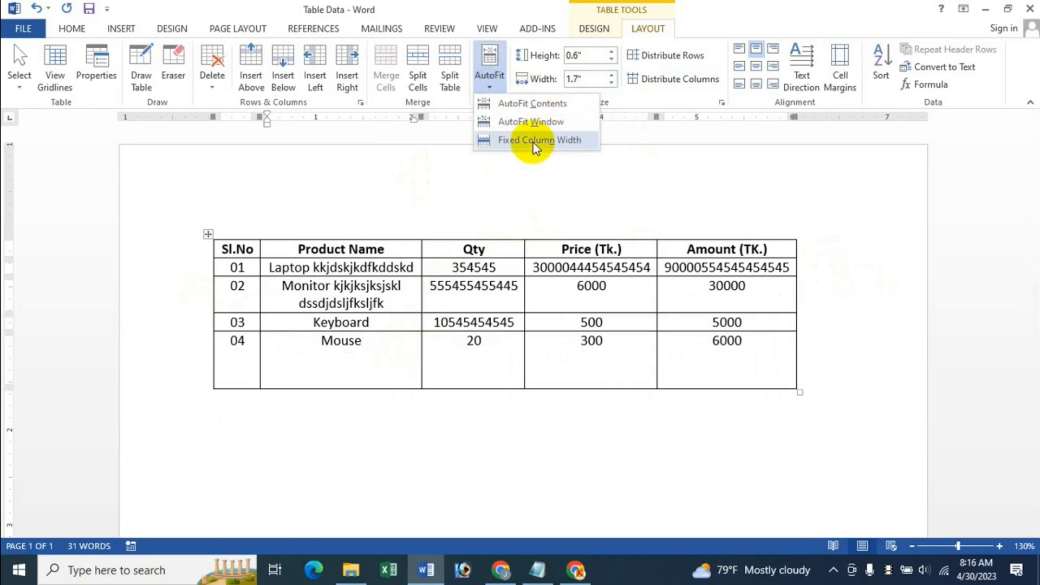
{"action": "left_click", "coordinate": [534, 142]}
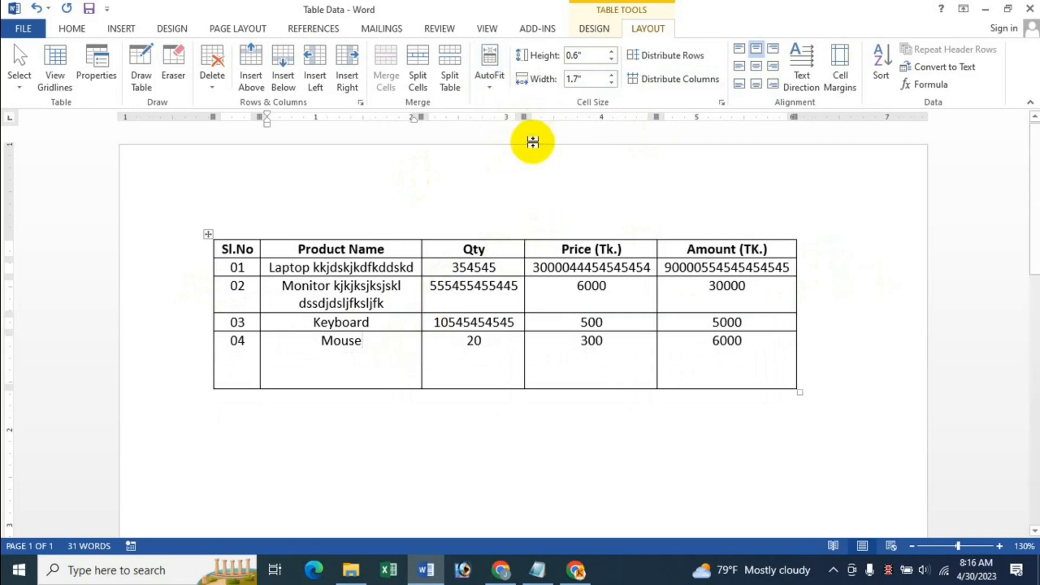
{"action": "left_click", "coordinate": [611, 76]}
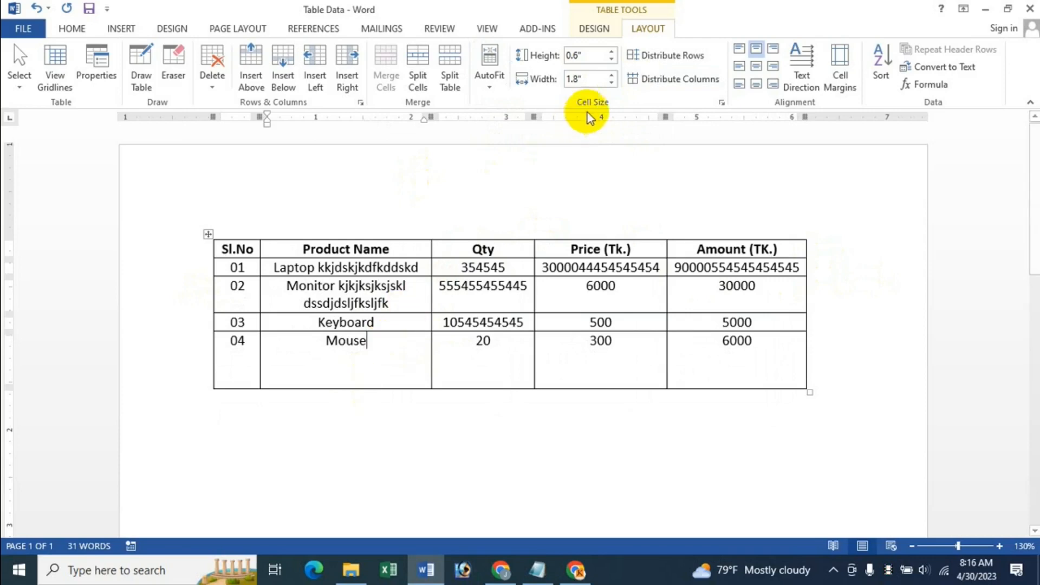
{"action": "left_click", "coordinate": [610, 76]}
{"action": "left_click", "coordinate": [610, 76]}
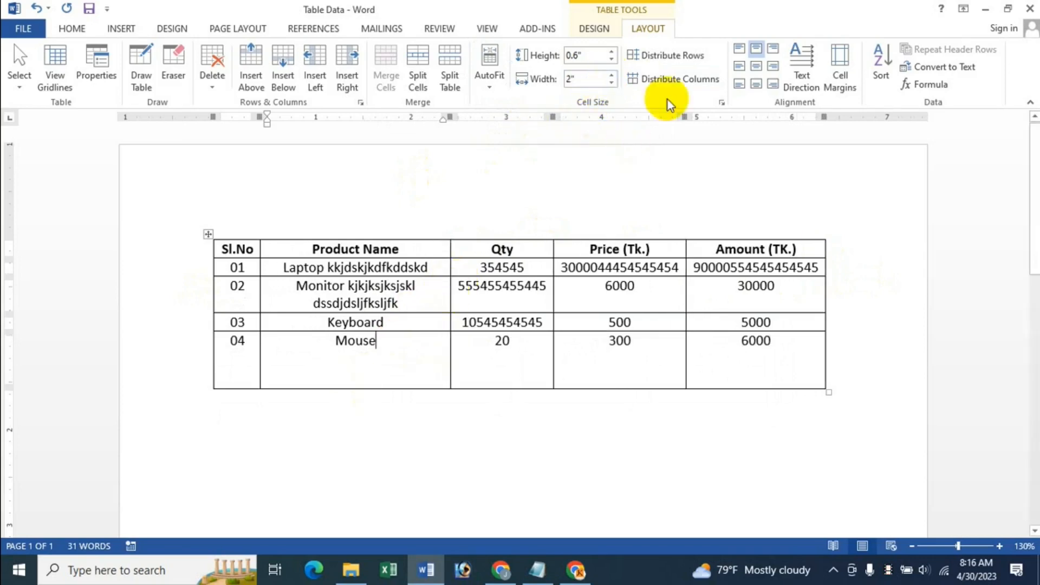
Reduce the Product Name column's width to 1.8" and apply AutoFit Window to the table.
{"action": "left_click", "coordinate": [611, 83]}
{"action": "left_click", "coordinate": [611, 82]}
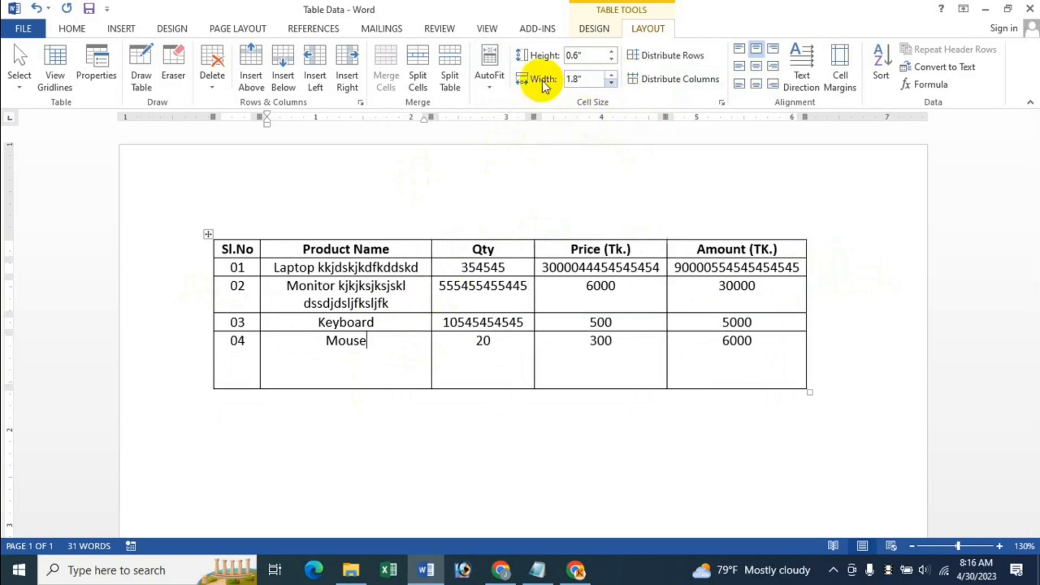
{"action": "left_click", "coordinate": [491, 83]}
{"action": "left_click", "coordinate": [521, 121]}
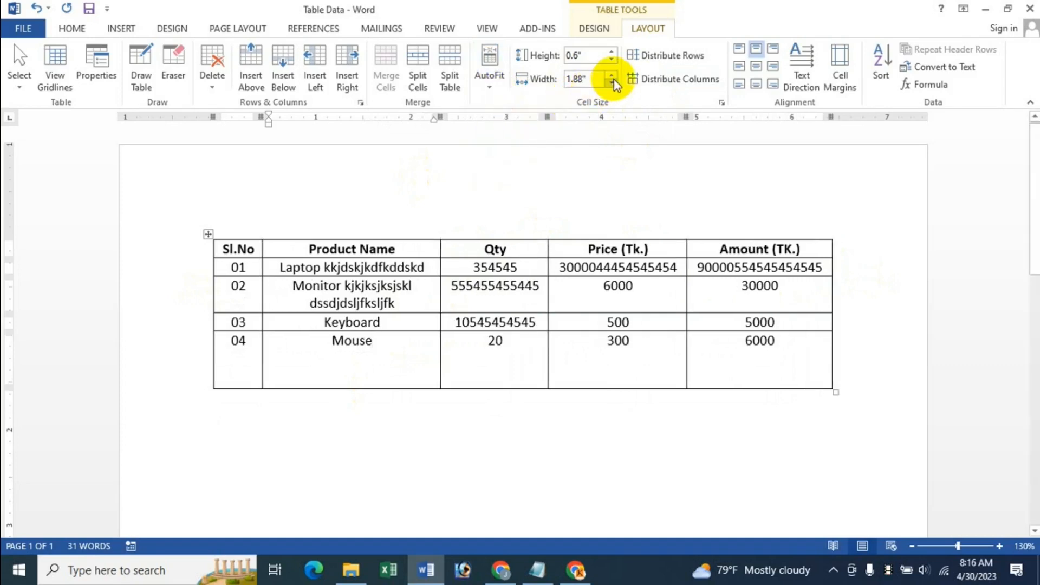
Narrow the Product Name column to 1.5", then bring its width back up to 1.7".
{"action": "left_click", "coordinate": [611, 82]}
{"action": "left_click", "coordinate": [611, 83]}
{"action": "left_click", "coordinate": [611, 83]}
{"action": "left_click", "coordinate": [611, 82]}
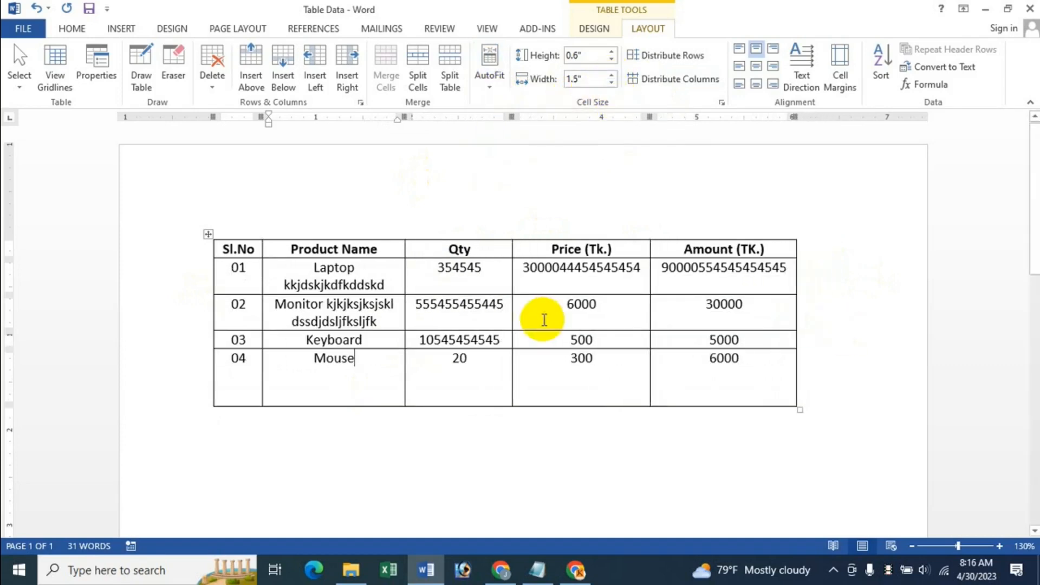
{"action": "left_click", "coordinate": [611, 76]}
{"action": "left_click", "coordinate": [612, 76]}
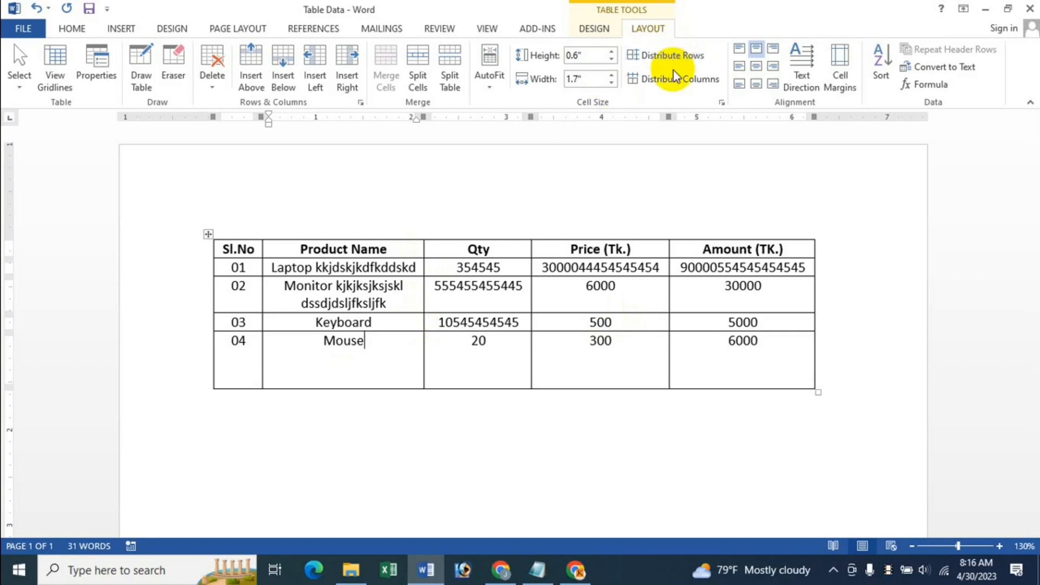
Select the whole product table, distribute its rows to equal heights and clear the selection.
{"action": "left_click", "coordinate": [353, 364]}
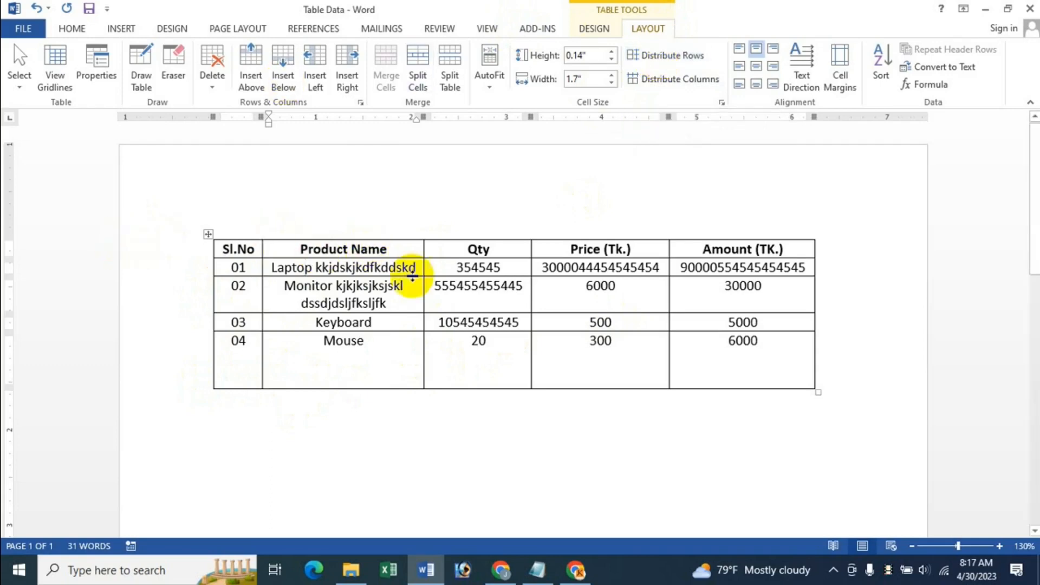
{"action": "left_click", "coordinate": [208, 235]}
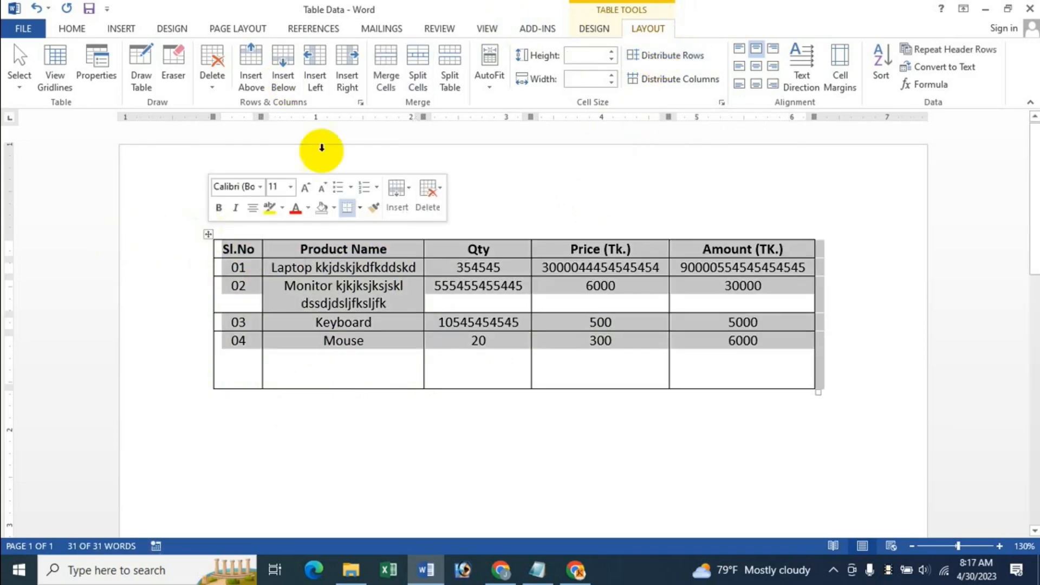
{"action": "left_click", "coordinate": [671, 55]}
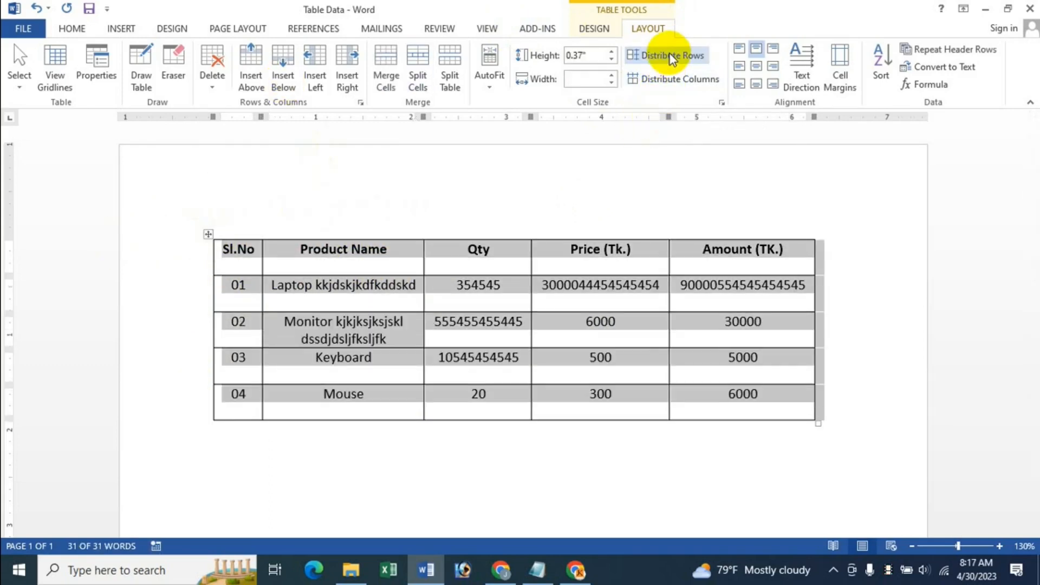
{"action": "left_click", "coordinate": [372, 358]}
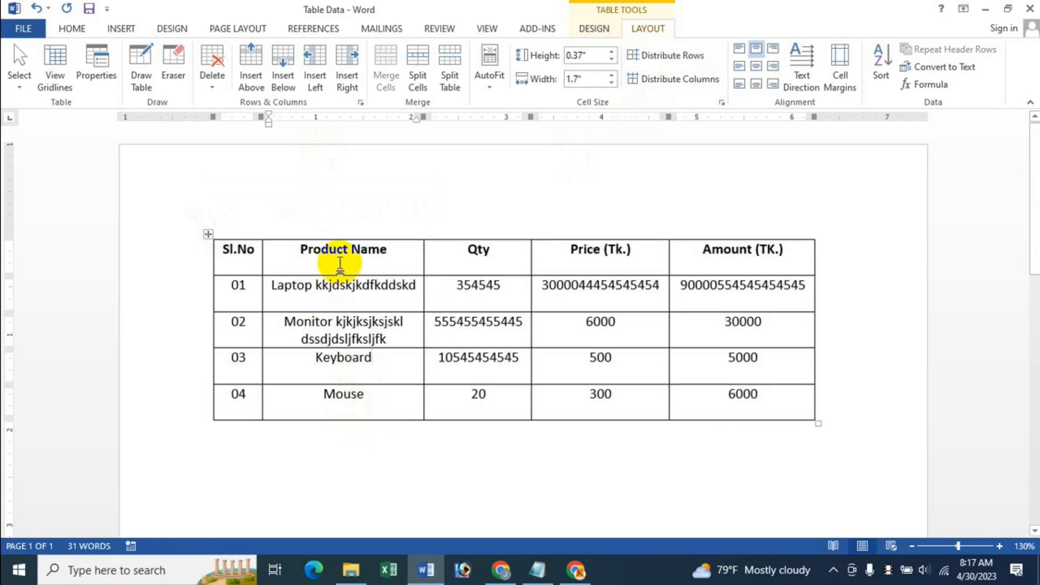
{"action": "left_click", "coordinate": [193, 260]}
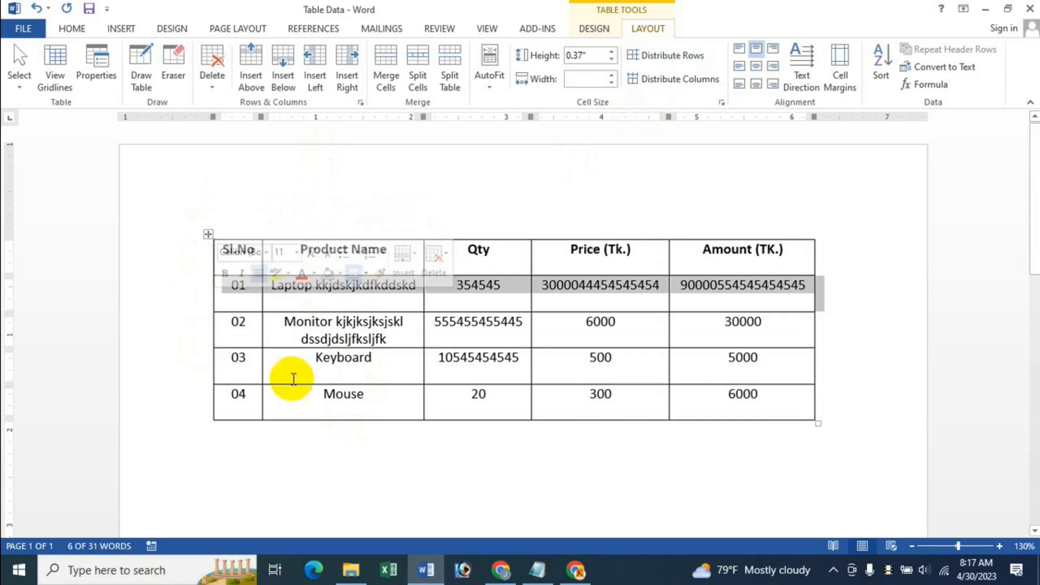
{"action": "left_click", "coordinate": [321, 358]}
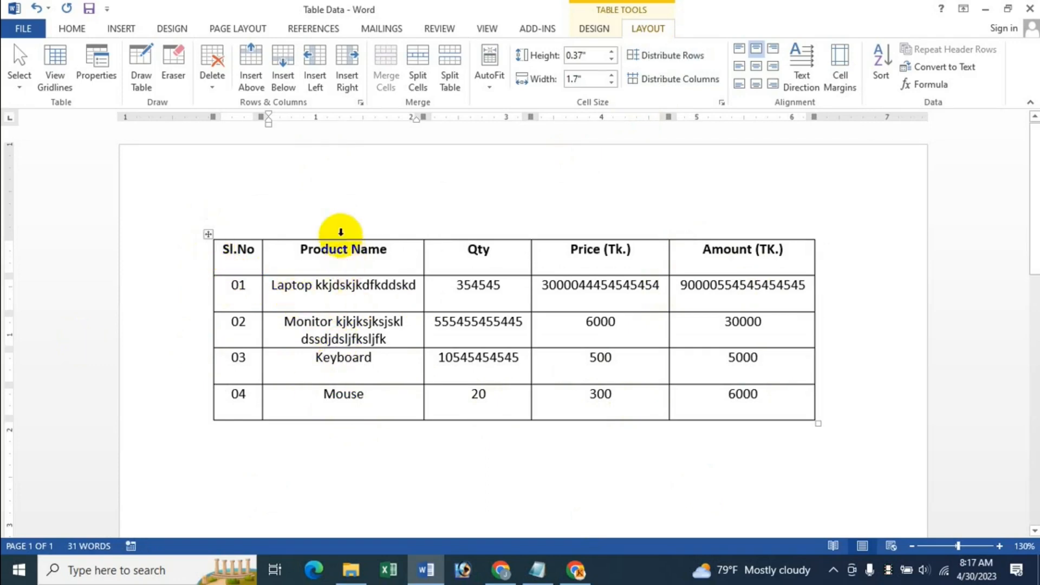
Select the whole product table, distribute its columns to equal widths and clear the selection.
{"action": "double_click", "coordinate": [486, 247]}
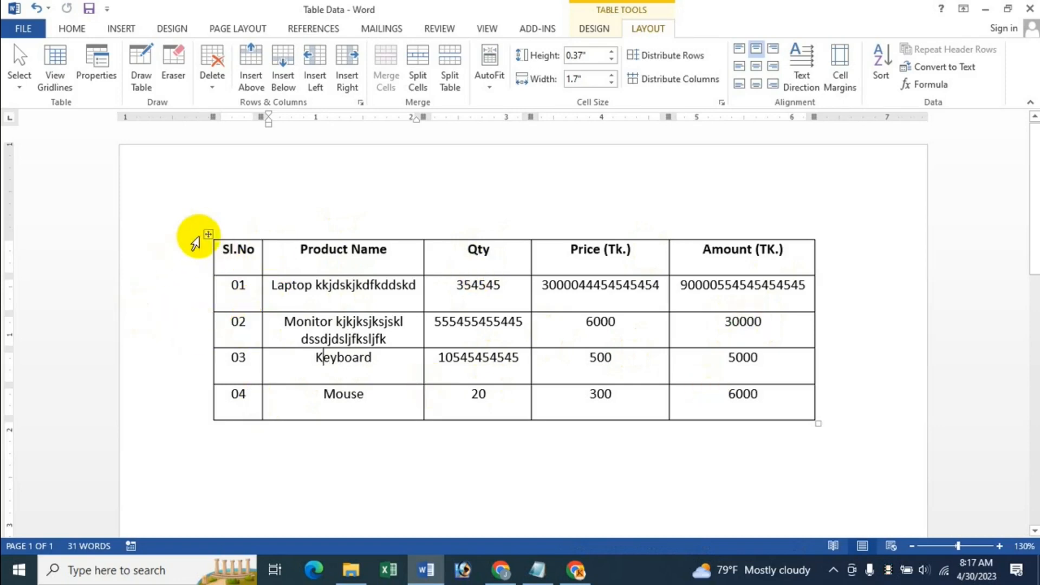
{"action": "left_click", "coordinate": [208, 234]}
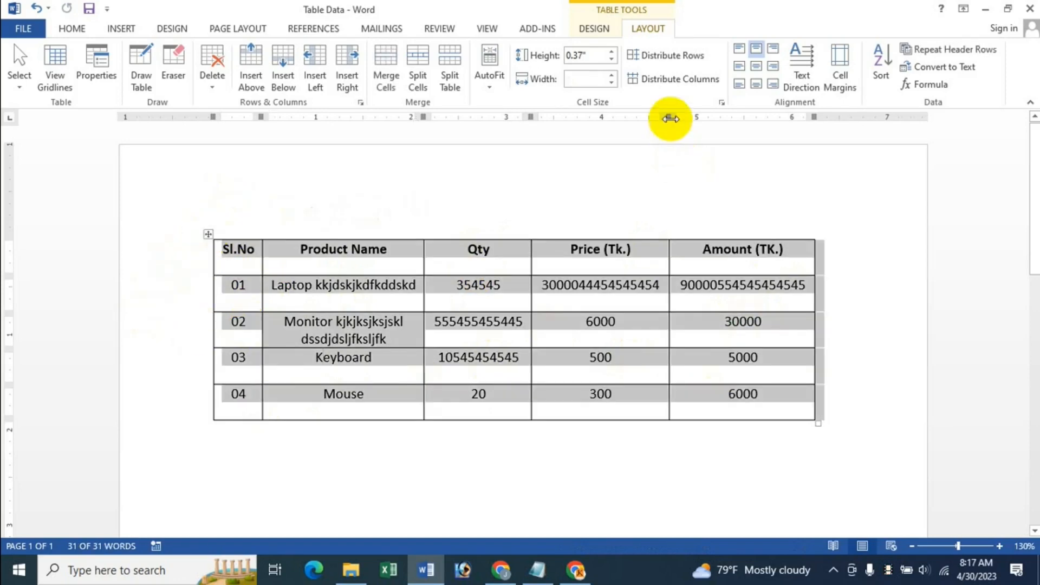
{"action": "left_click", "coordinate": [670, 82]}
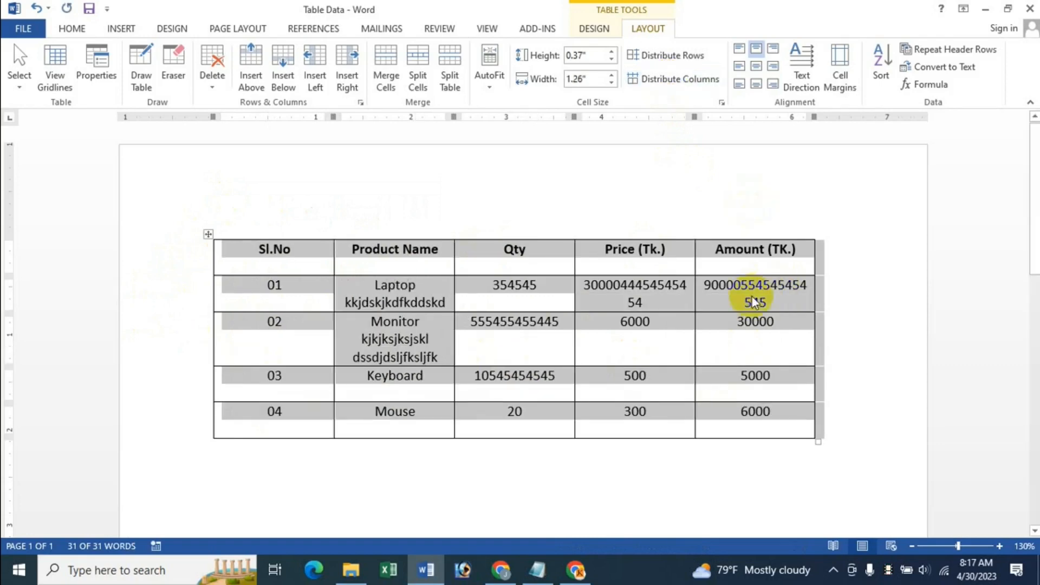
{"action": "left_click", "coordinate": [417, 308]}
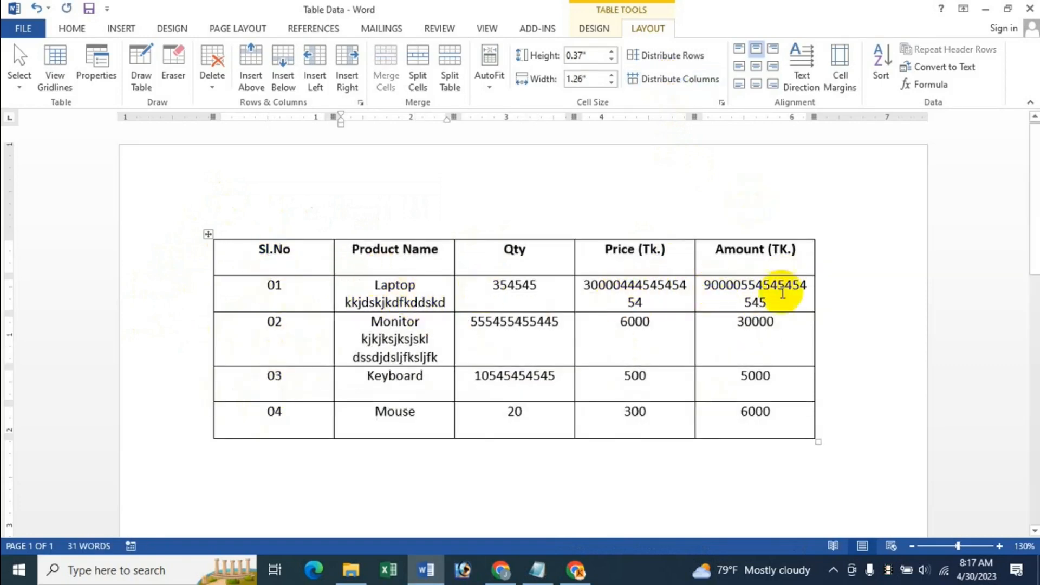
{"action": "double_click", "coordinate": [526, 245]}
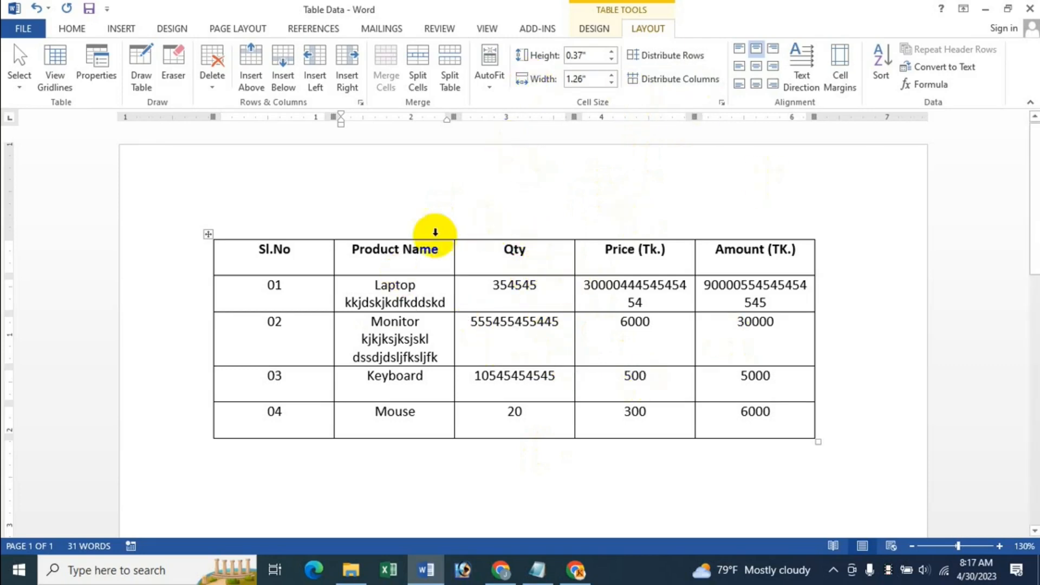
{"action": "left_click", "coordinate": [490, 90]}
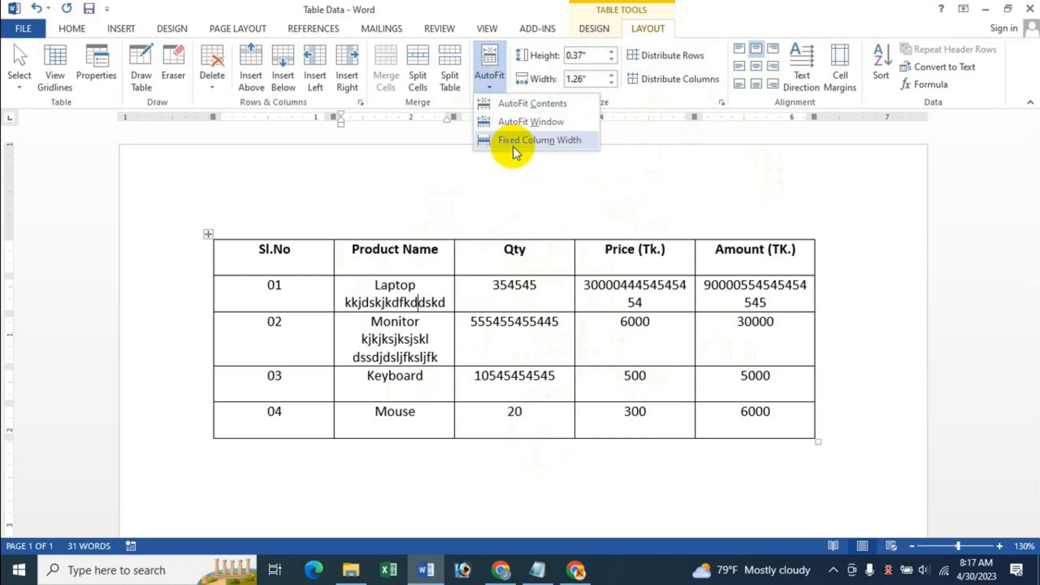
{"action": "left_click", "coordinate": [745, 5]}
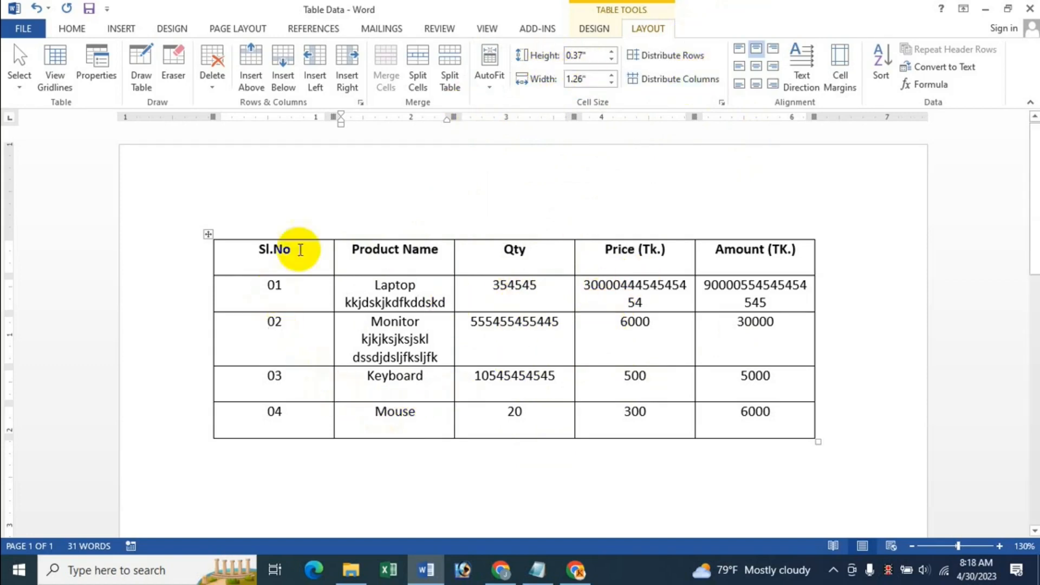
{"action": "left_click", "coordinate": [642, 328]}
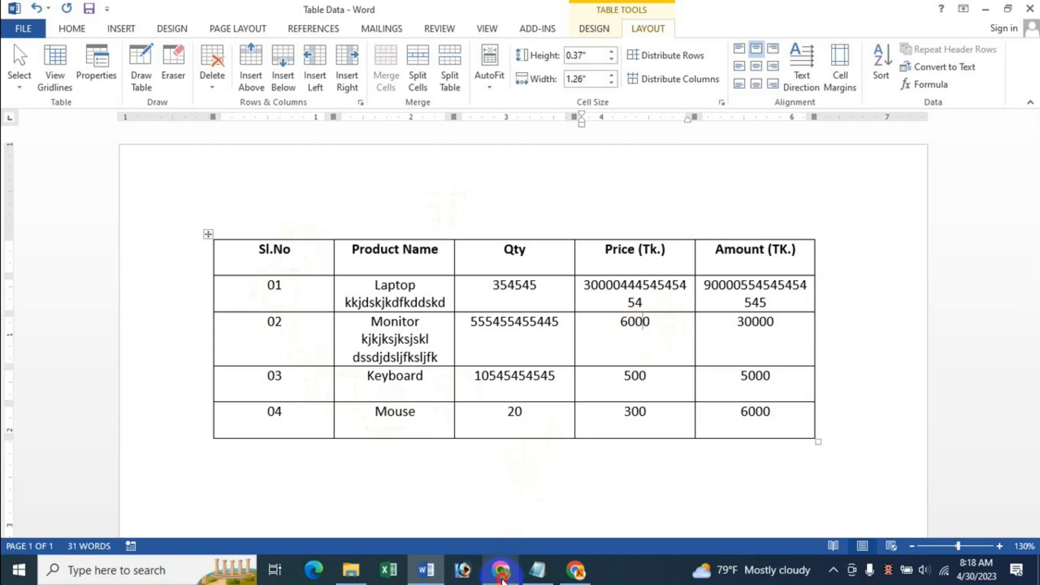
Switch to Chrome to view the JK Update Technology channel's videos page on YouTube.
{"action": "left_click", "coordinate": [501, 570]}
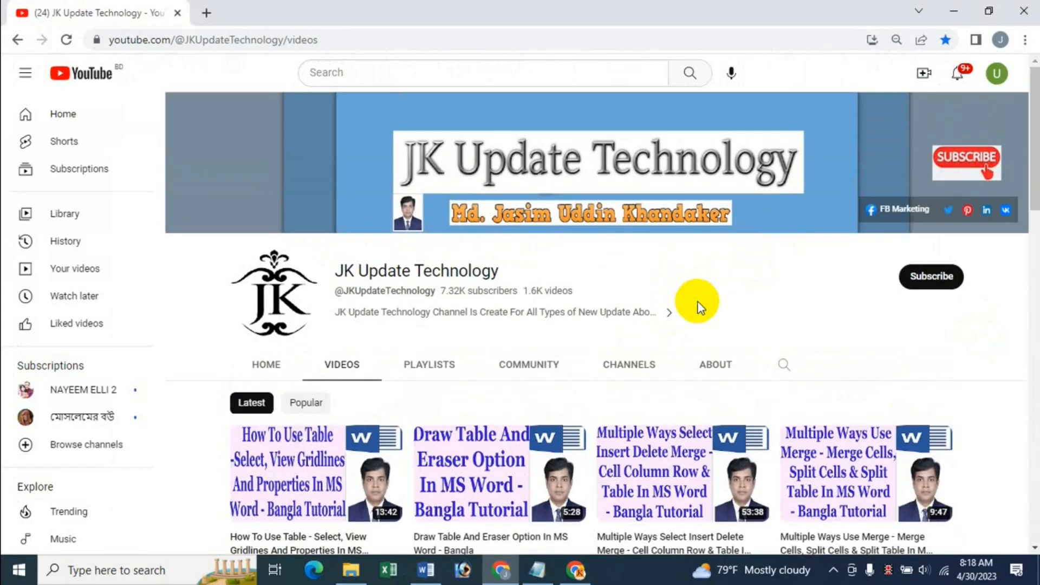